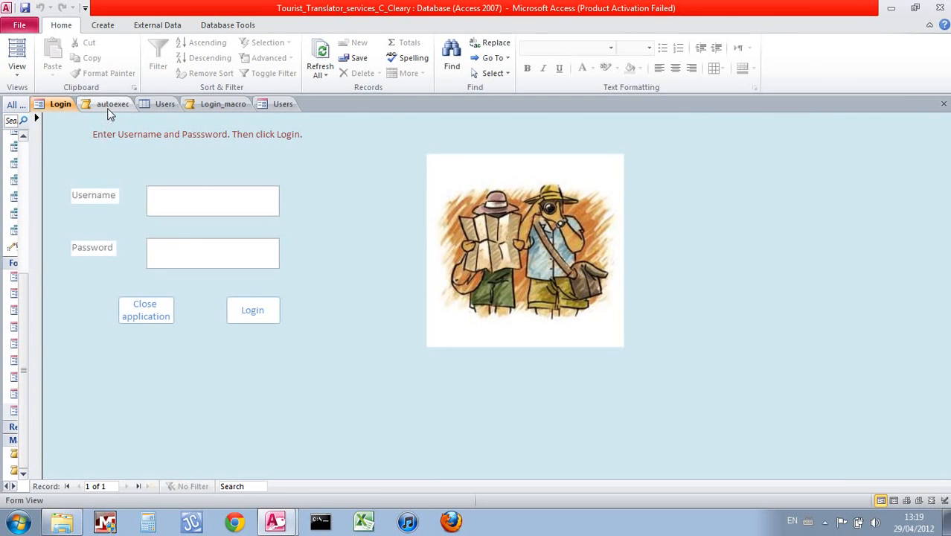
Look over the autoexec macro, Login_macro, Users table and Users form, ending on the empty Login form
click(109, 111)
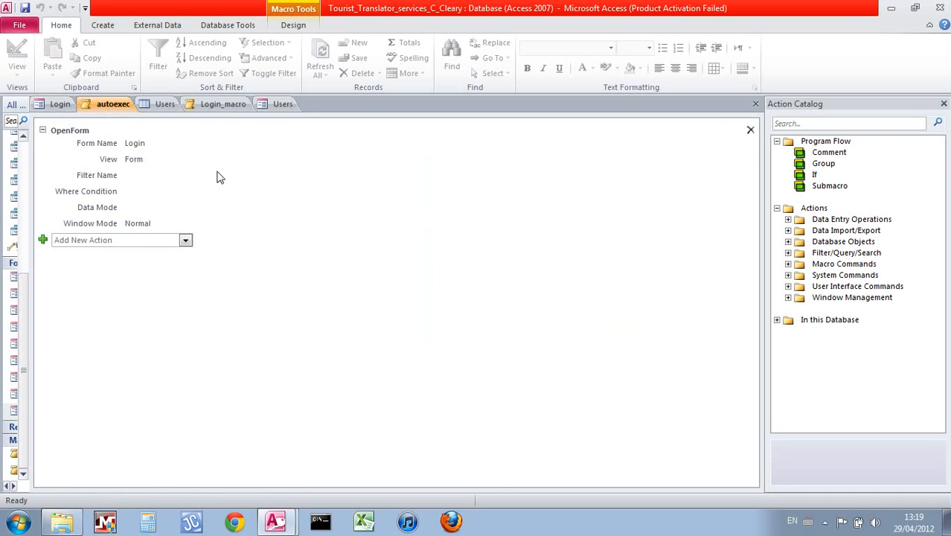
click(41, 107)
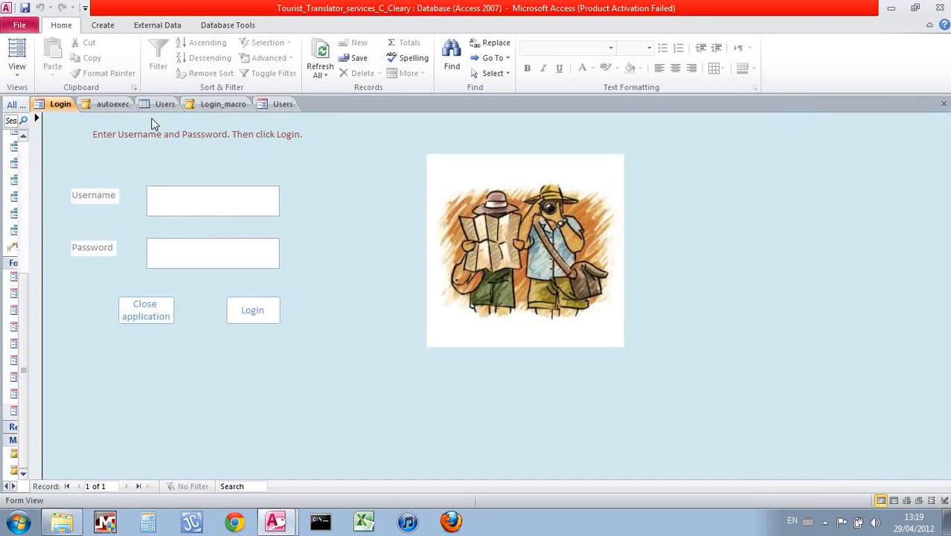
click(206, 110)
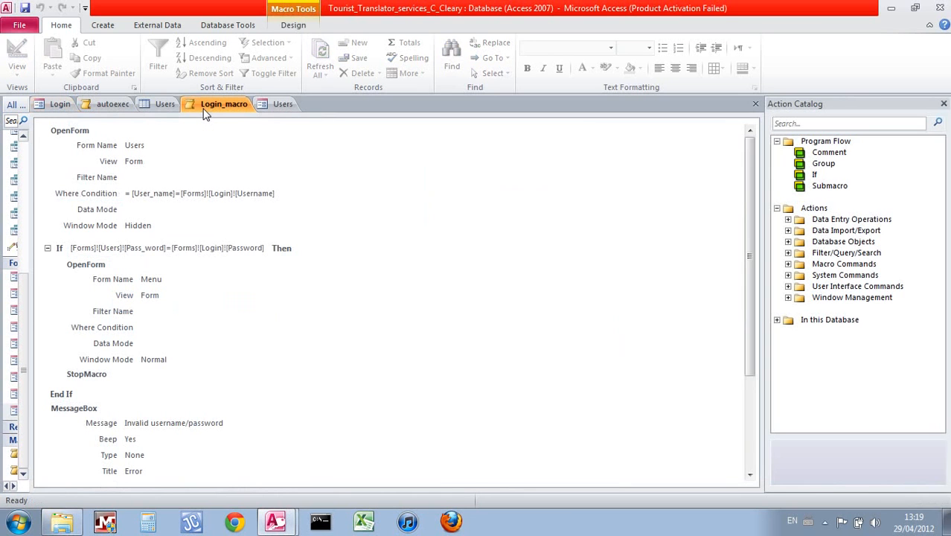
click(262, 108)
click(152, 108)
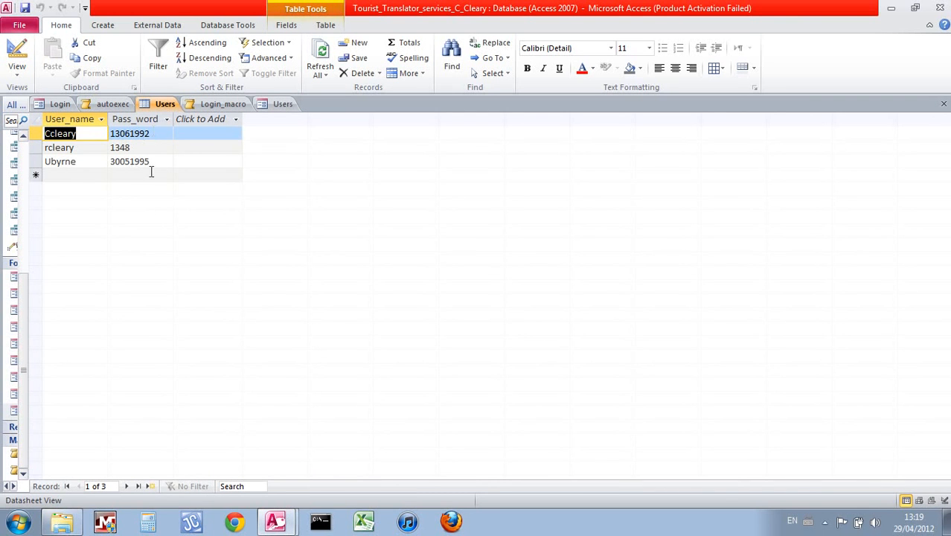
click(277, 109)
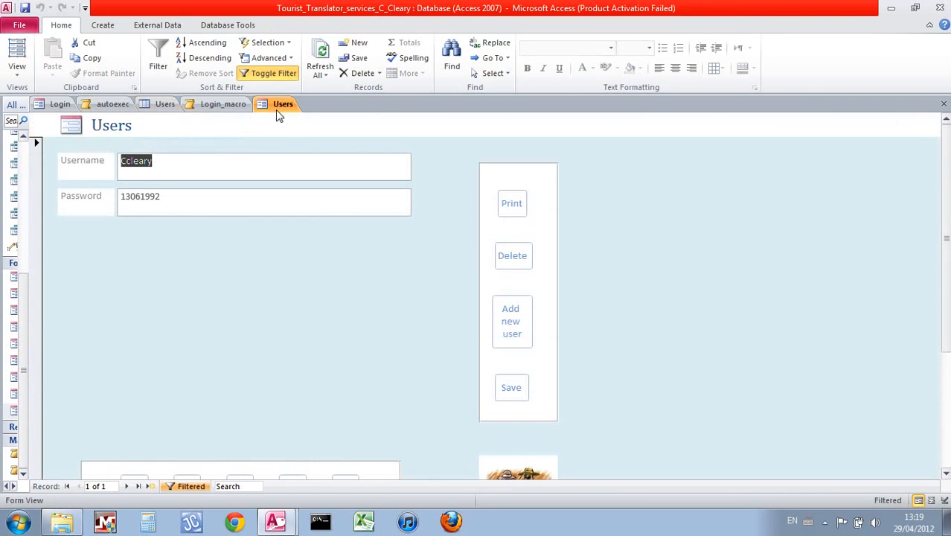
click(223, 105)
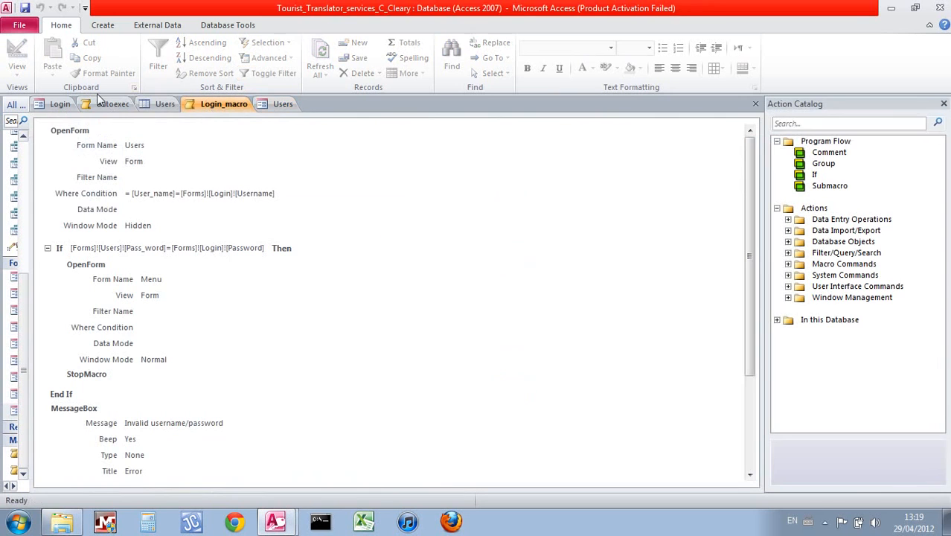
click(60, 106)
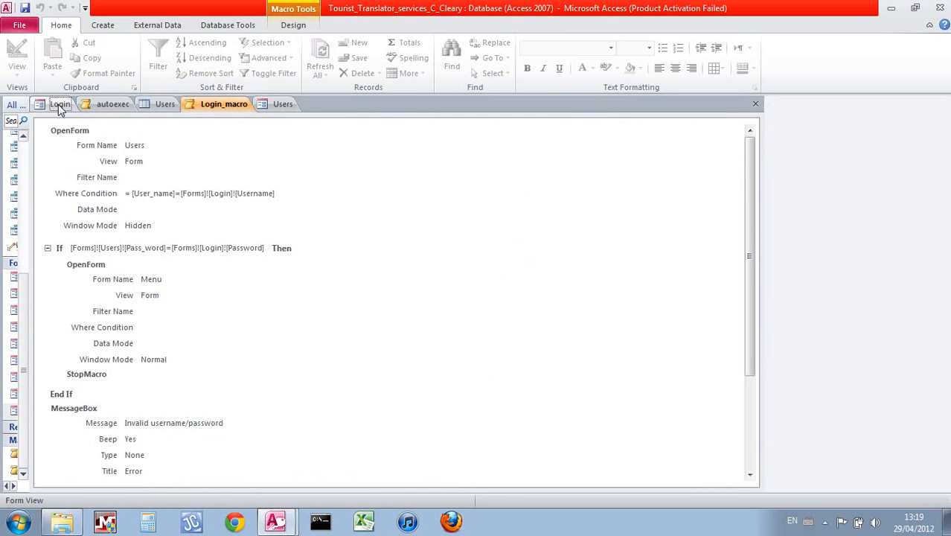
click(277, 106)
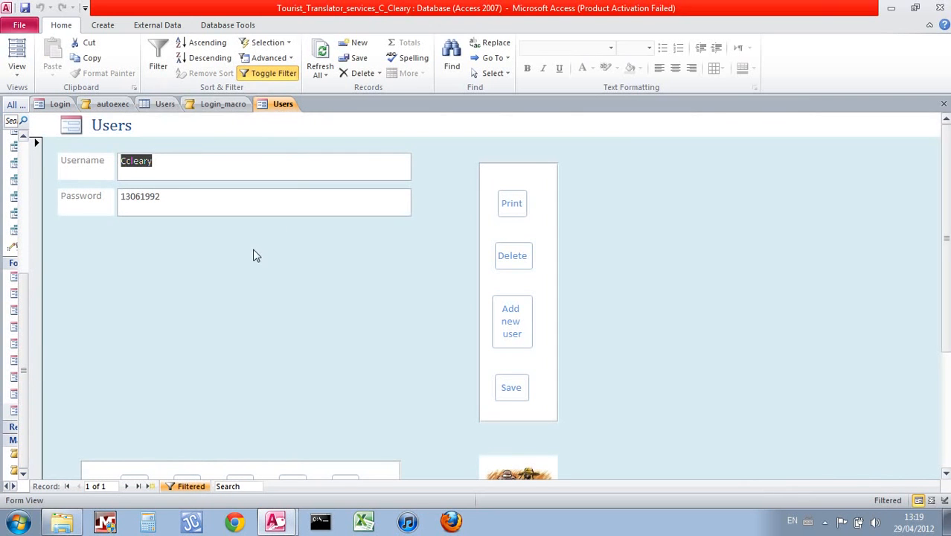
click(57, 104)
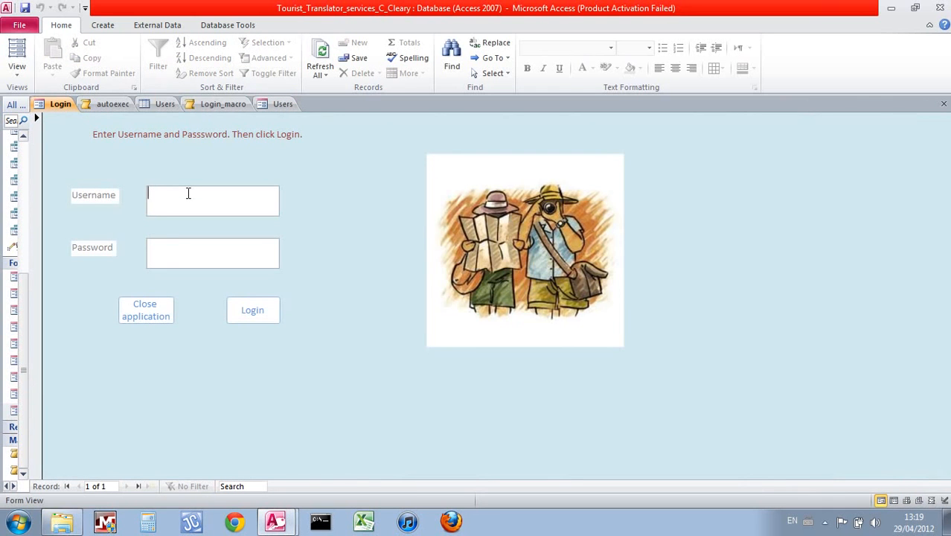
Attempt a login with invalid credentials and dismiss the invalid login error
text(ssssss)
click(240, 313)
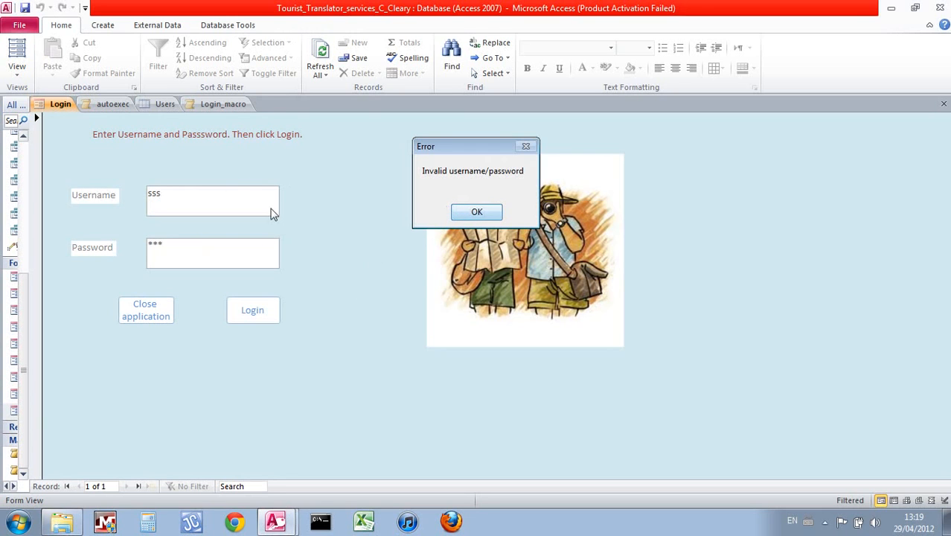
click(482, 214)
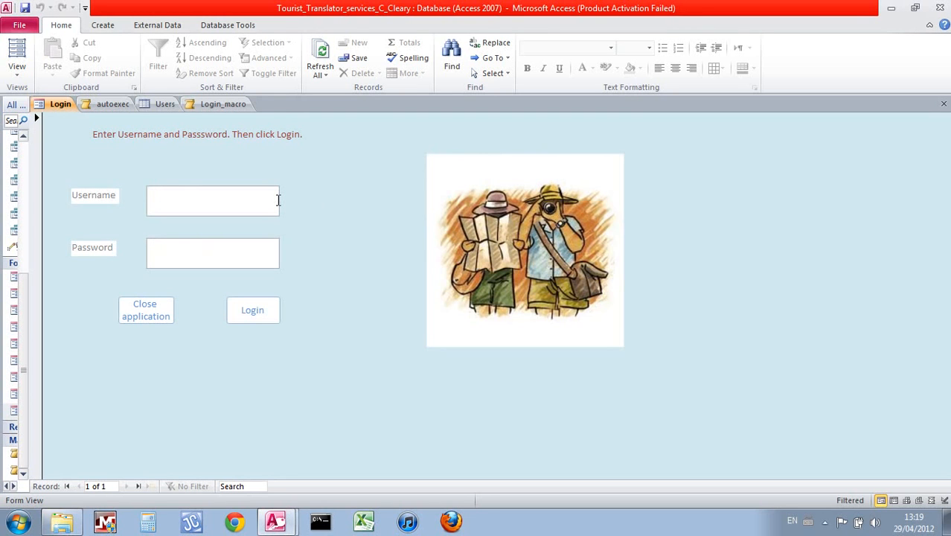
Log in with a valid username and password to open the Menu form
text(ccleary)
click(247, 260)
text(*******)
click(251, 311)
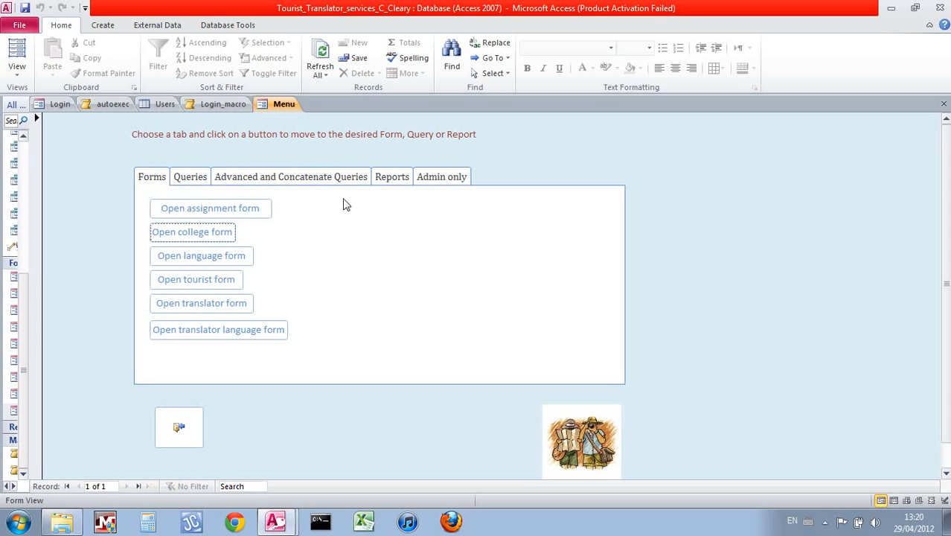
Open the Assignment form from the Menu's Forms tab, showing record 1 of 21 (Glasgow conference, €1,000.00)
click(434, 186)
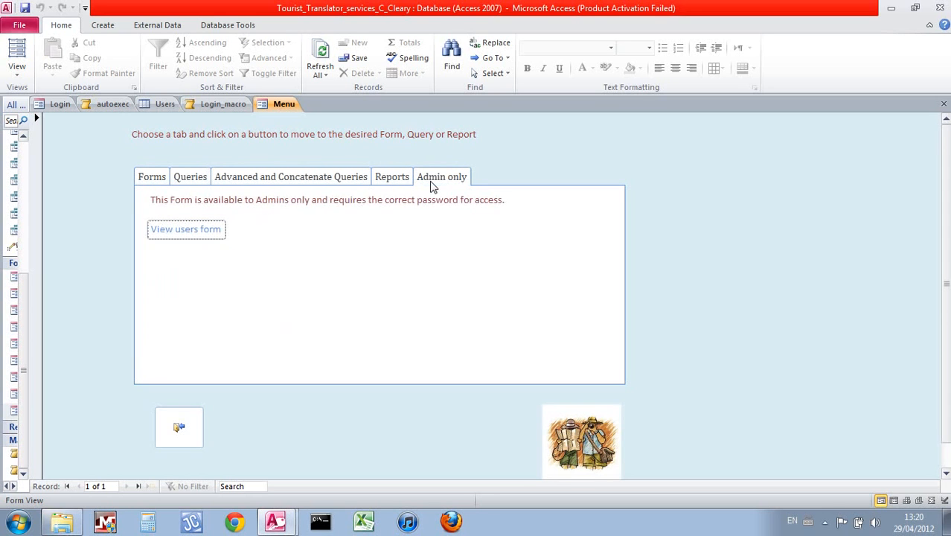
click(148, 180)
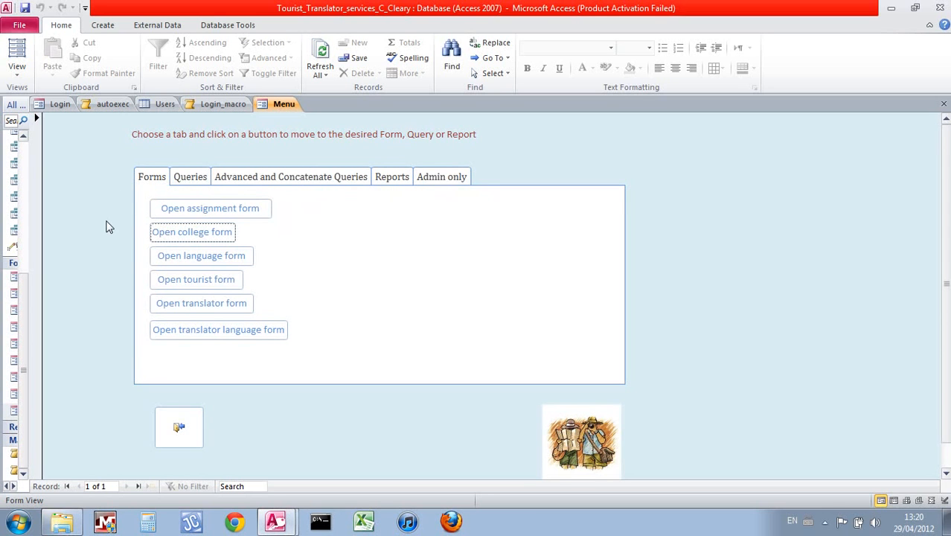
click(169, 213)
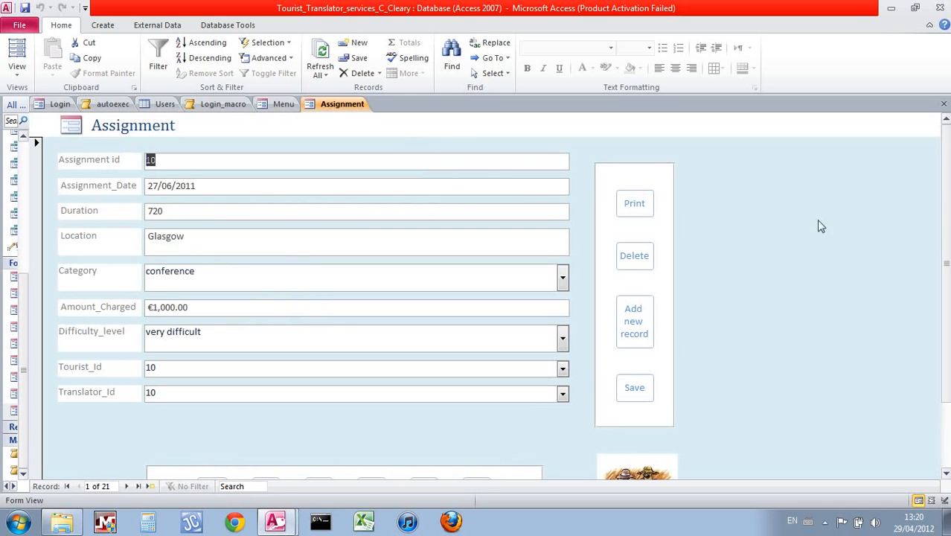
scroll(944, 328, down, 3)
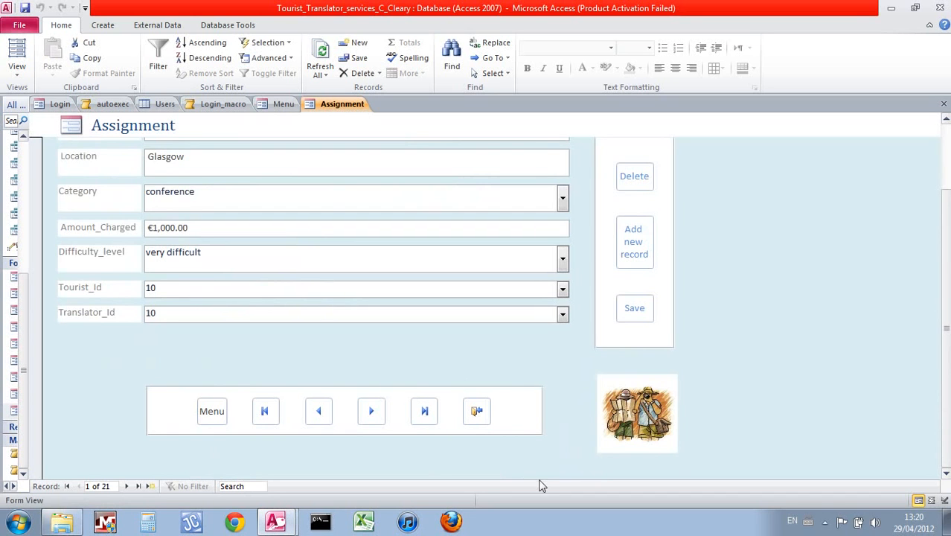
scroll(945, 313, up, 3)
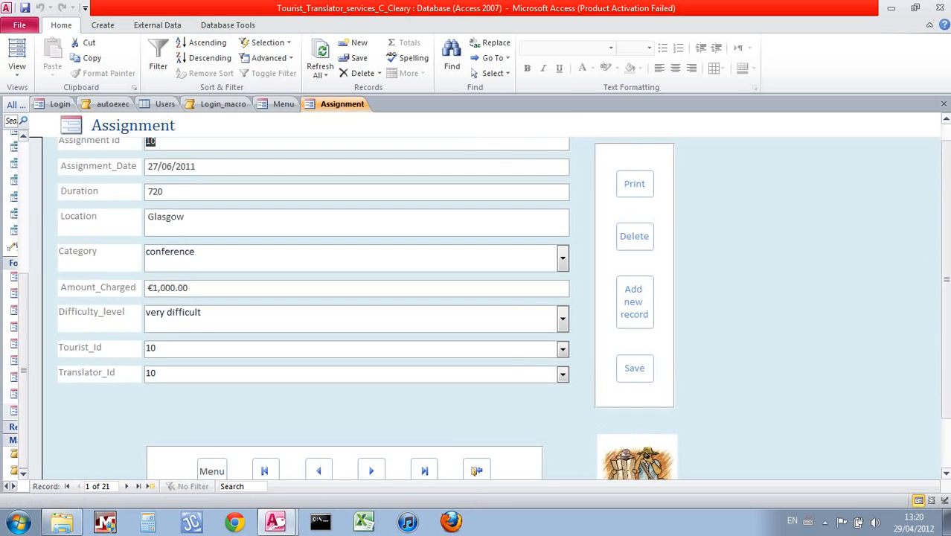
scroll(934, 259, up, 1)
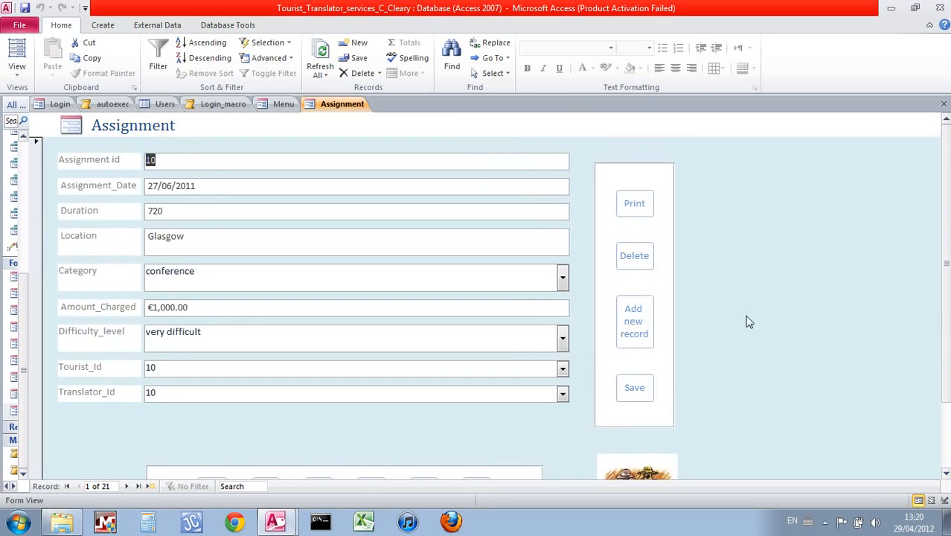
Add a new assignment with id 210, date 13/06/1992, duration 400 and location Dublin
click(622, 332)
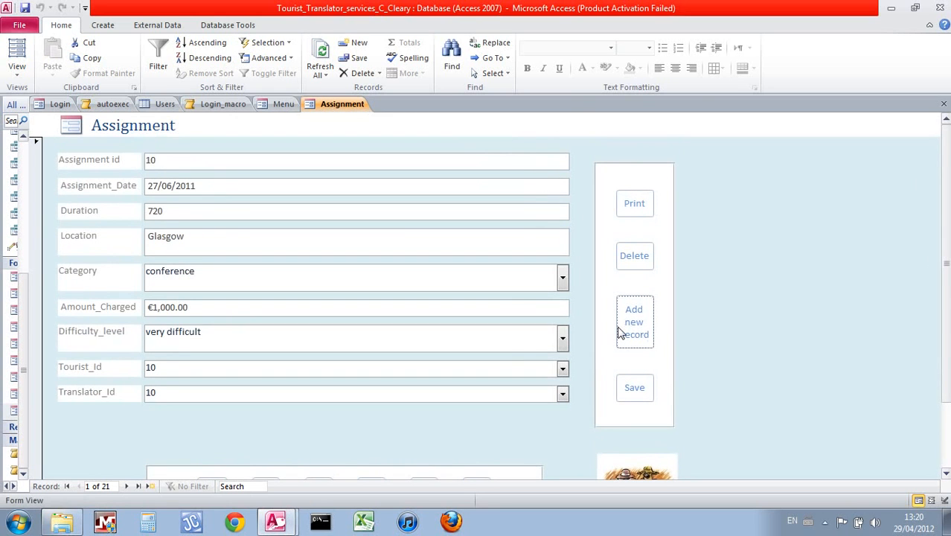
click(349, 167)
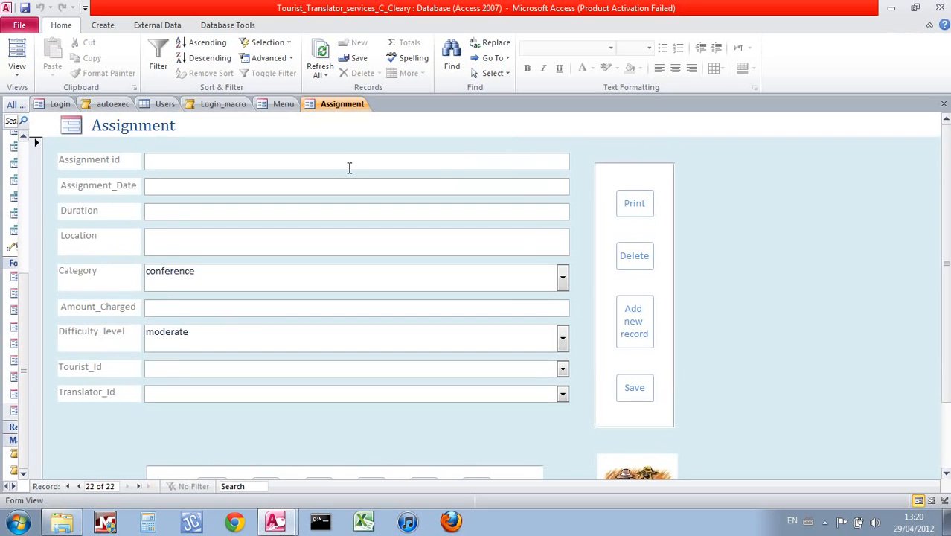
text(2)
click(349, 185)
key(Left)
key(Left)
key(Left)
key(Left)
key(Left)
key(Left)
key(Left)
key(Left)
key(Left)
key(Left)
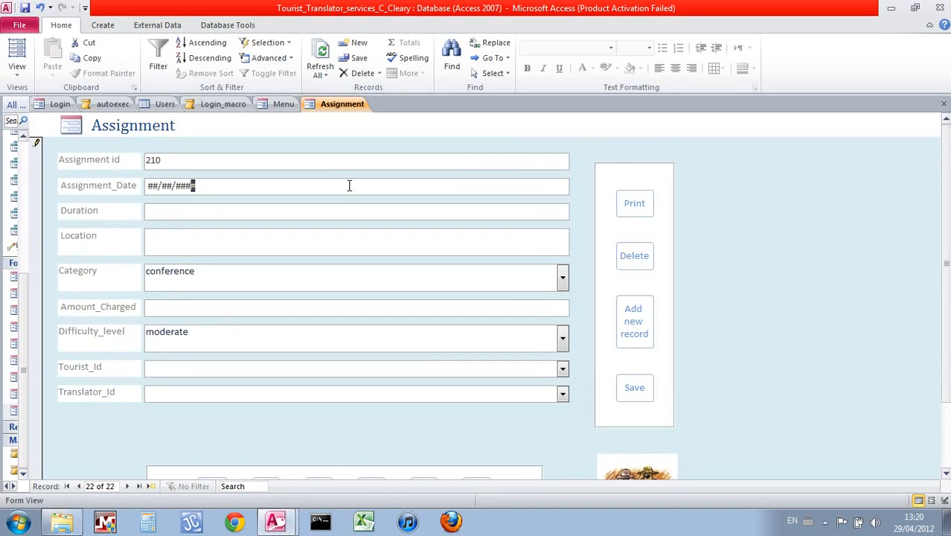
text(13061992)
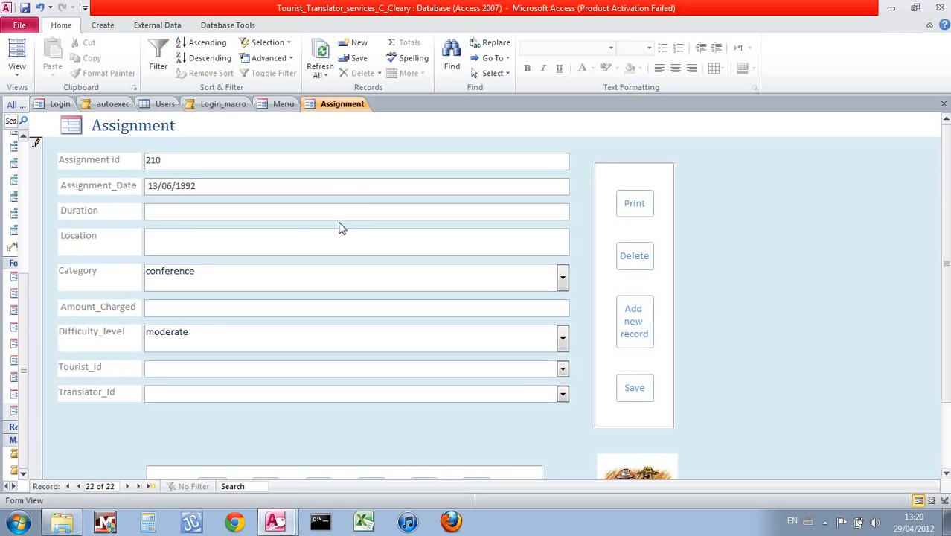
text(4000)
click(347, 248)
text(Dublin)
click(540, 281)
Clear the invalid Category entry 'ddd' and dismiss the Category validation warnings
key(BackSpace)
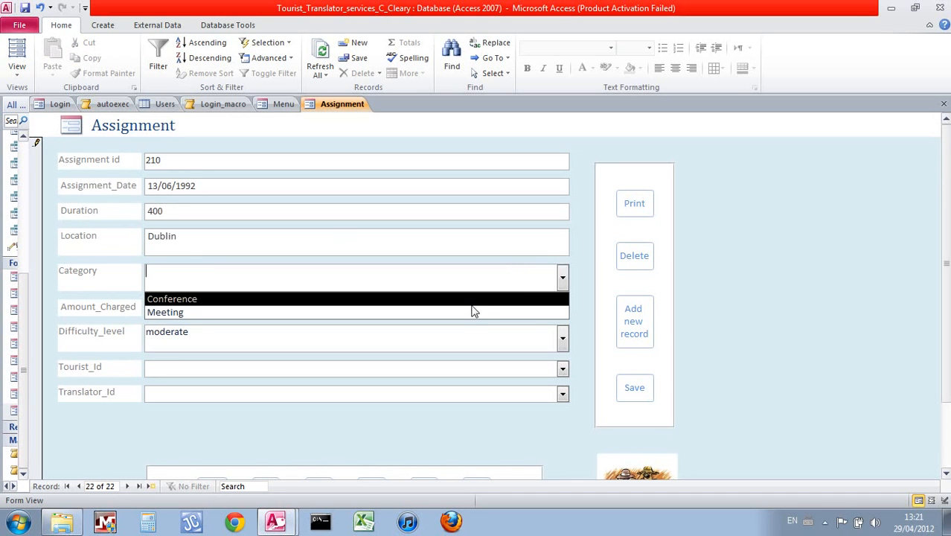
text(ddd)
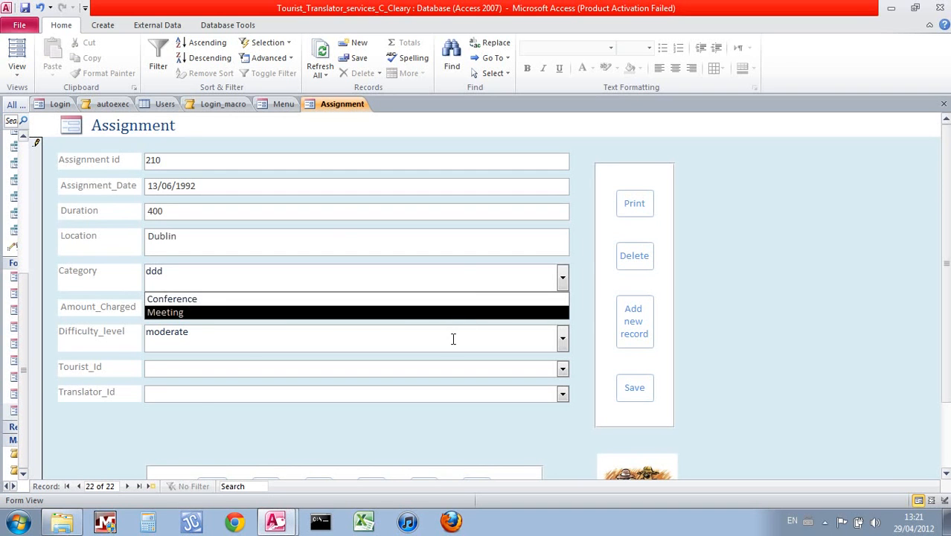
click(454, 339)
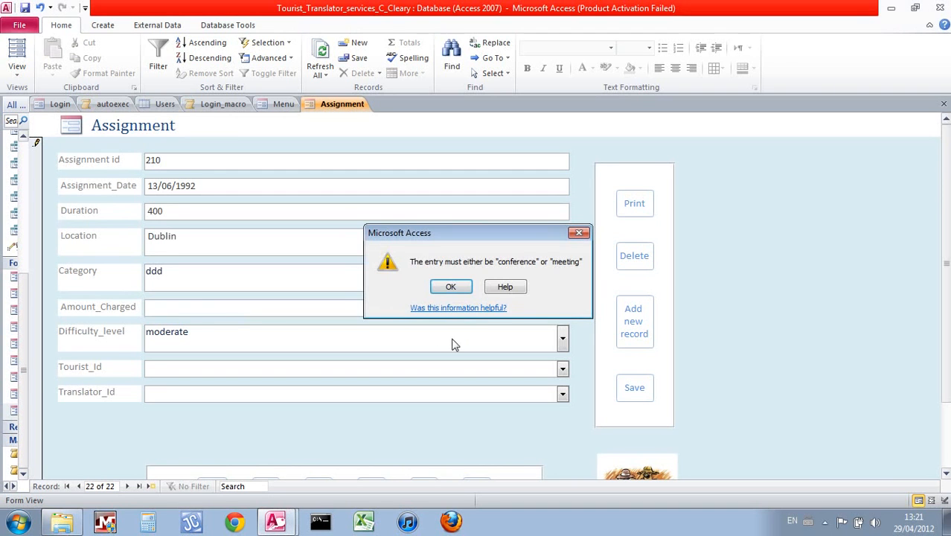
click(451, 287)
key(BackSpace)
key(BackSpace)
key(BackSpace)
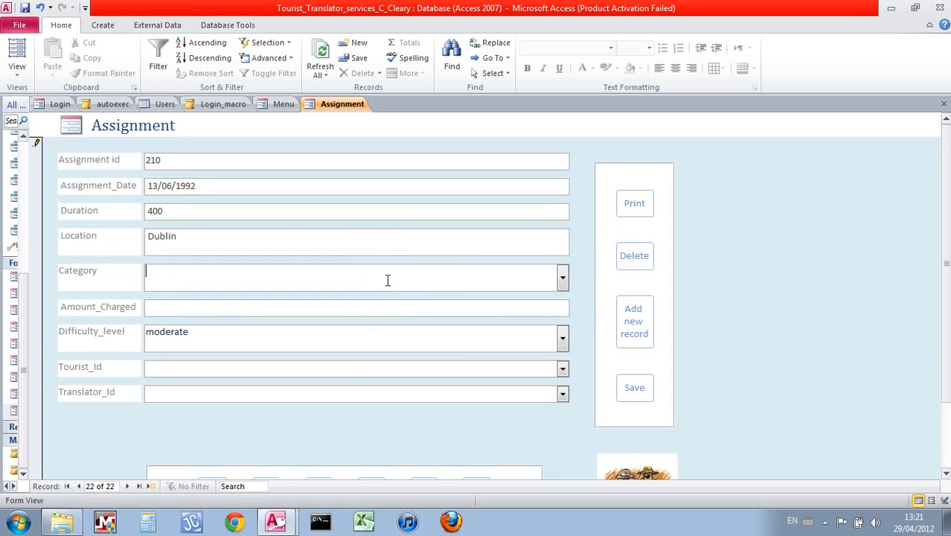
click(400, 348)
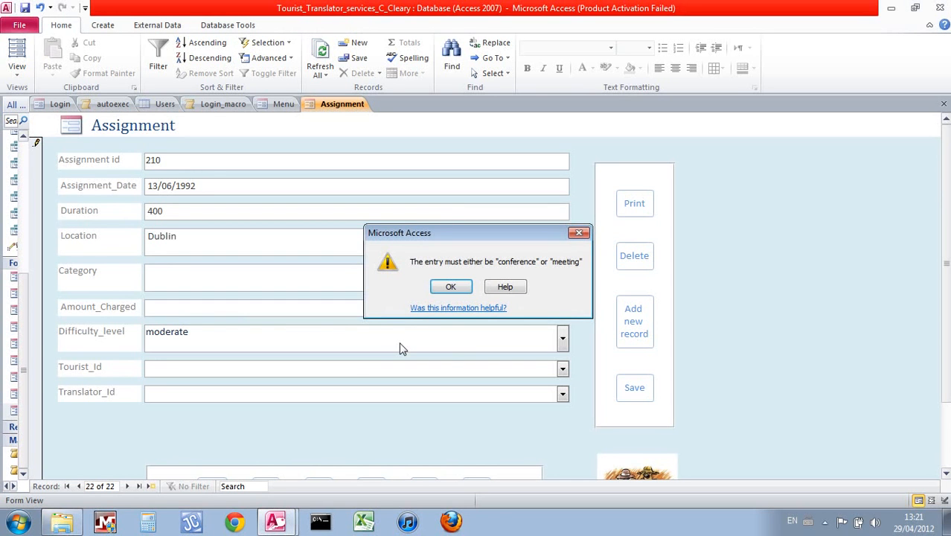
click(451, 287)
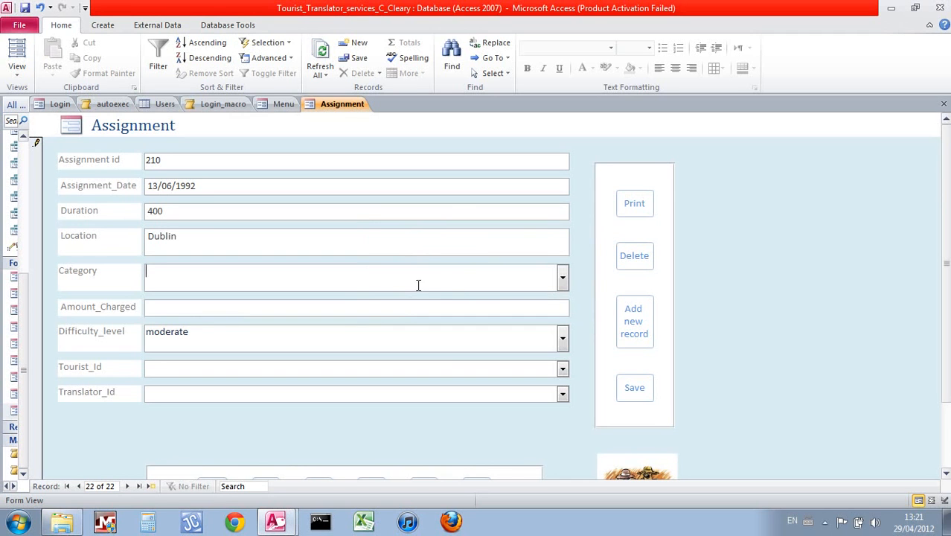
Set the new assignment's Category to Conference and move to Amount_Charged
click(563, 281)
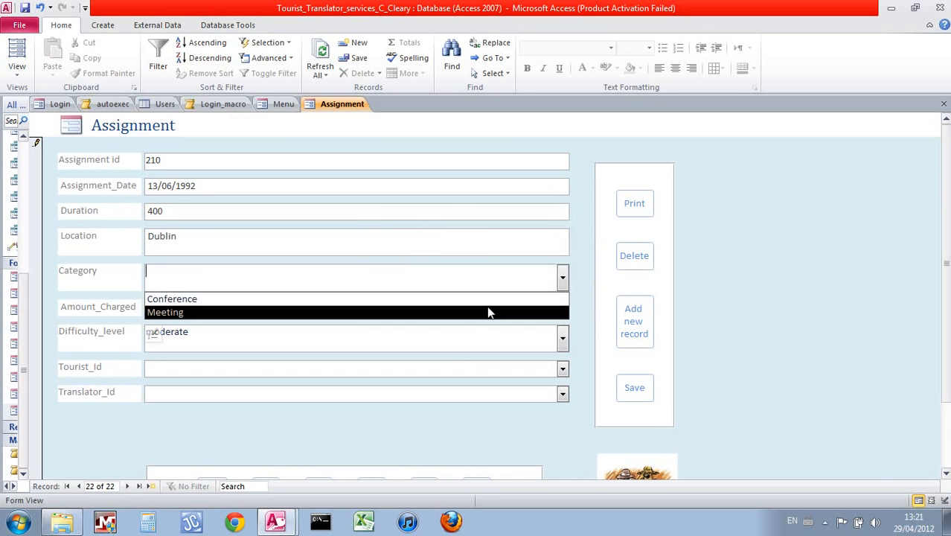
click(488, 298)
click(491, 315)
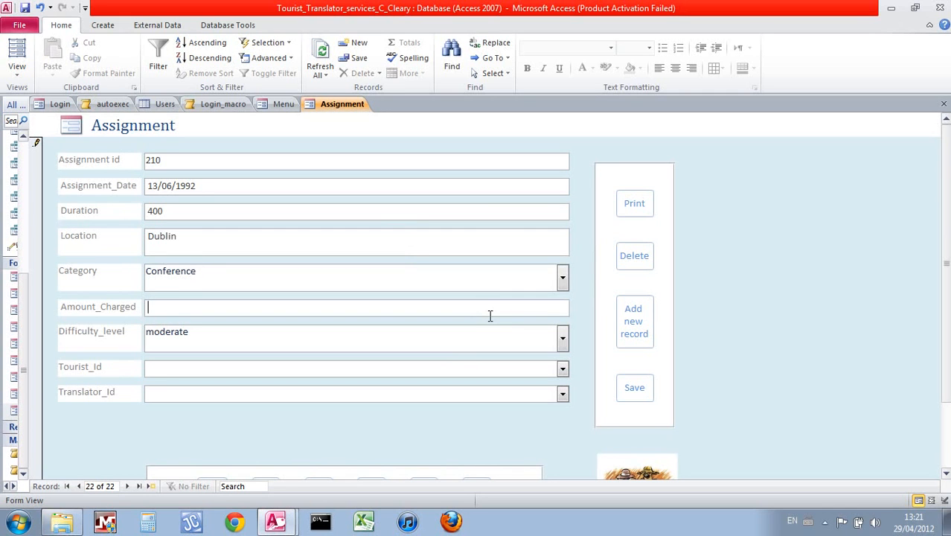
Enter 301 as the amount charged and keep the difficulty level at moderate
text(301)
click(507, 346)
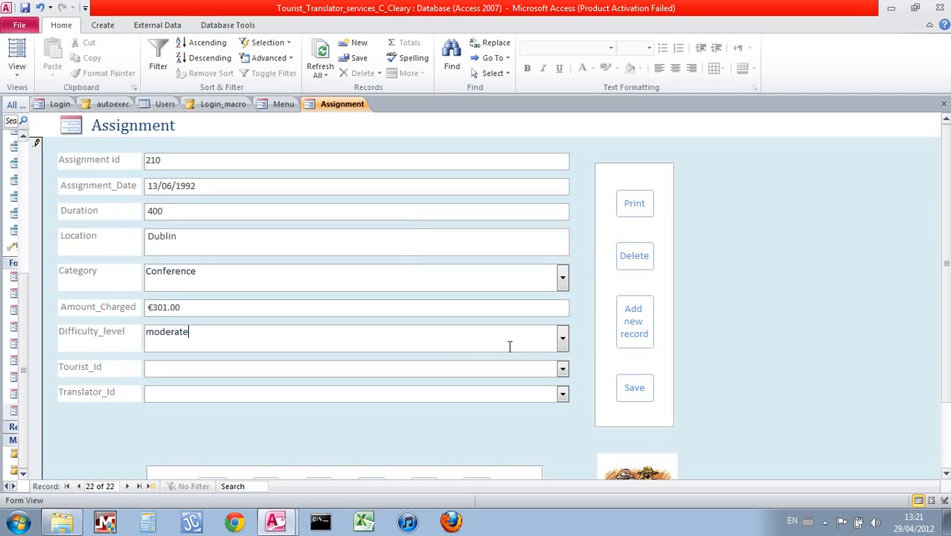
click(562, 340)
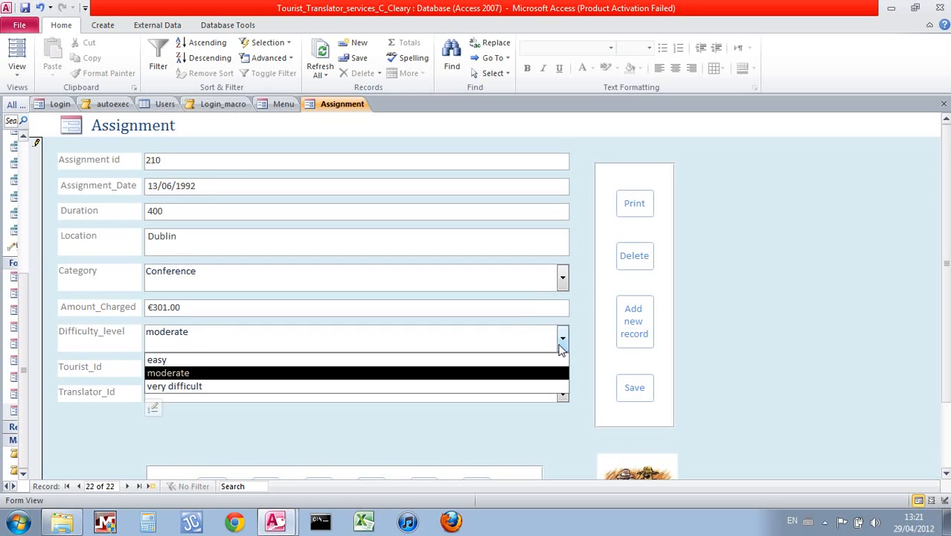
click(562, 340)
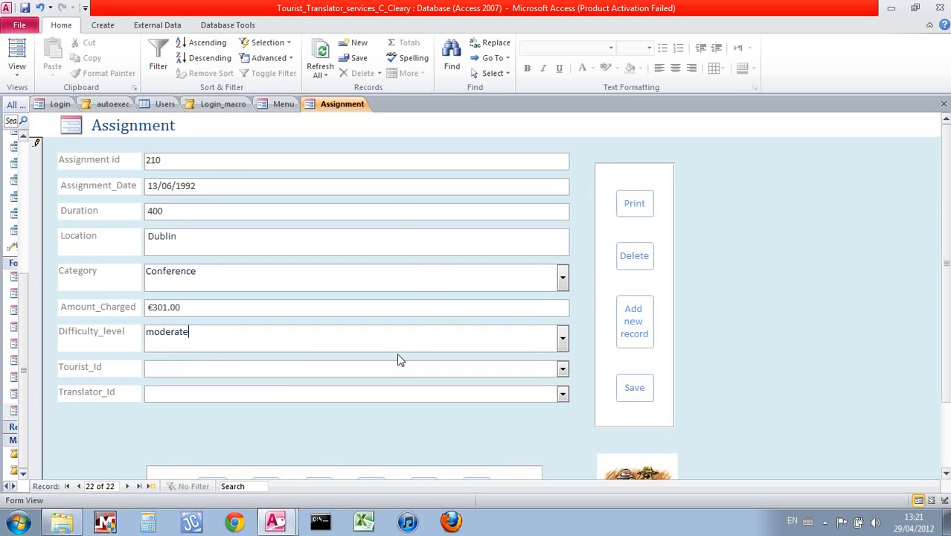
click(563, 340)
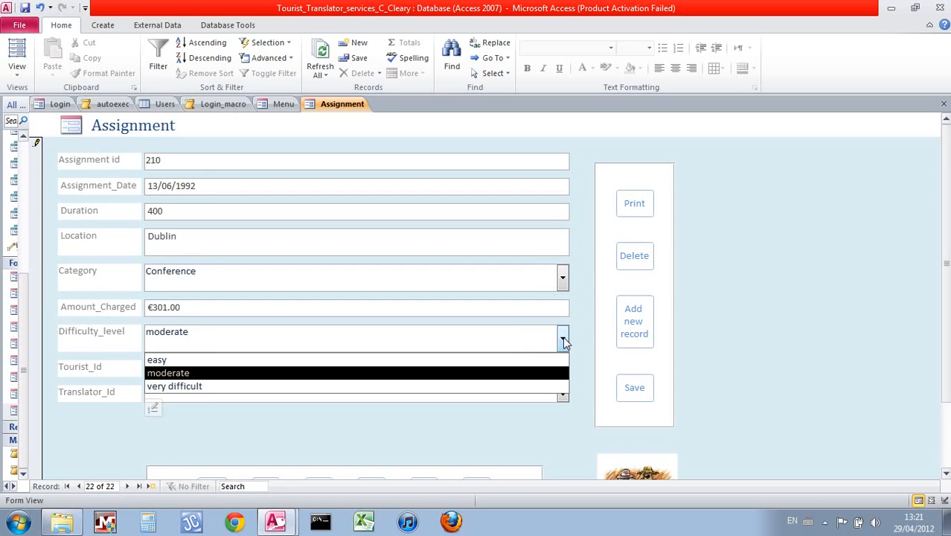
click(563, 340)
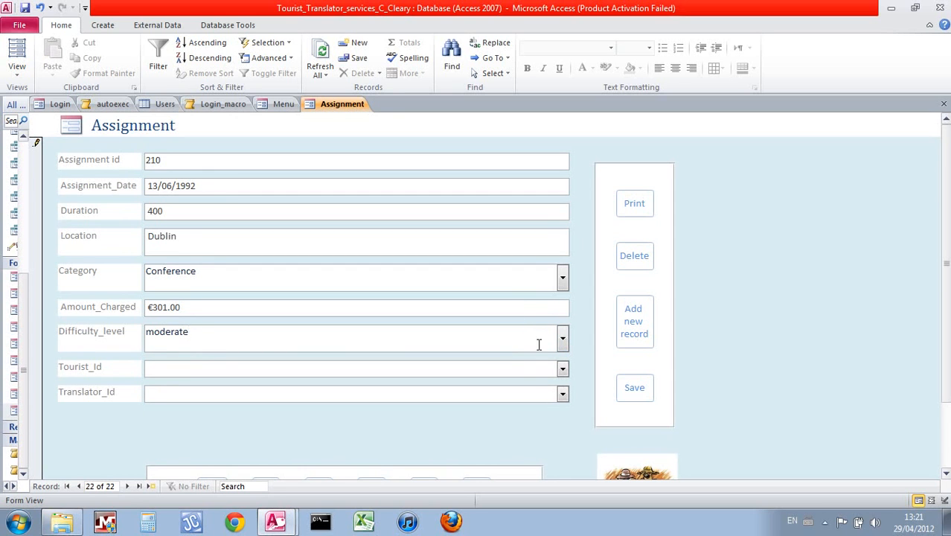
Assign Tourist_Id 70 and Translator_Id 100, then save assignment 210
click(563, 368)
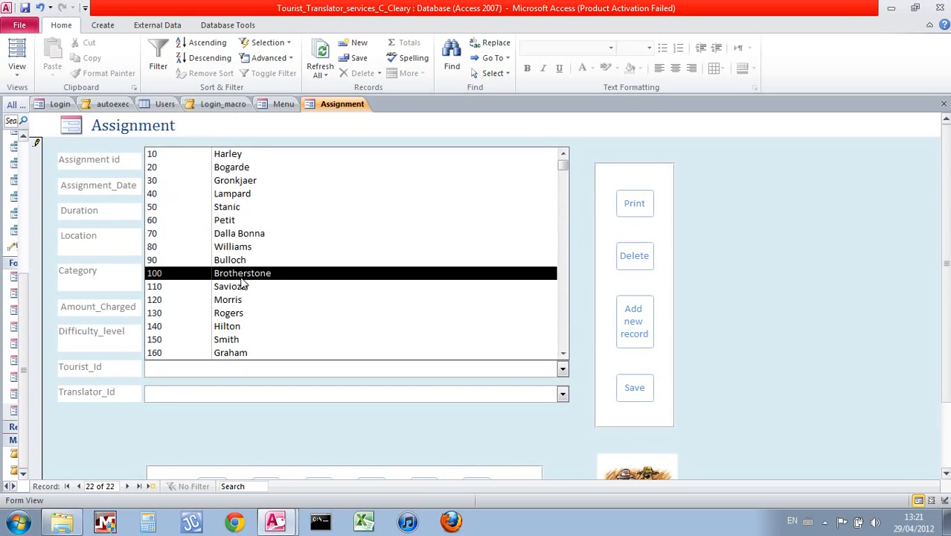
click(232, 235)
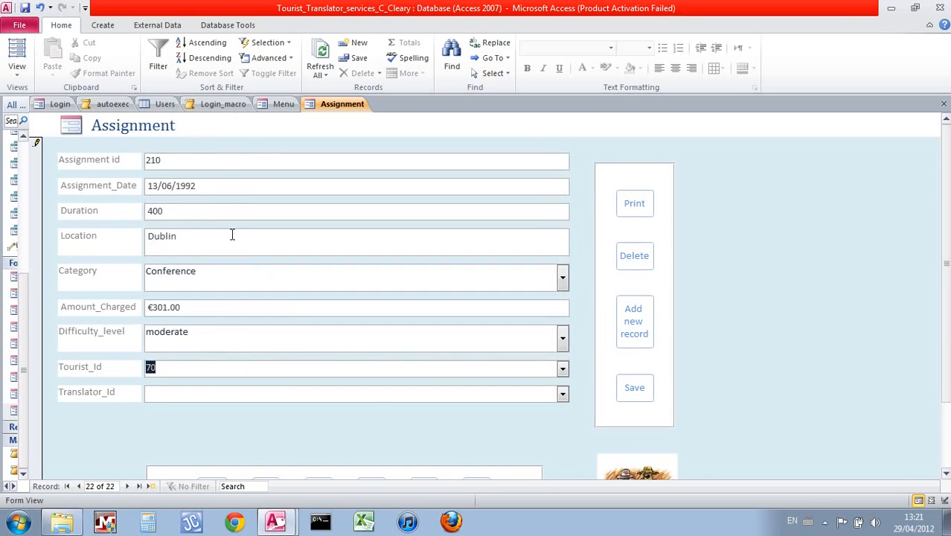
click(563, 393)
click(335, 299)
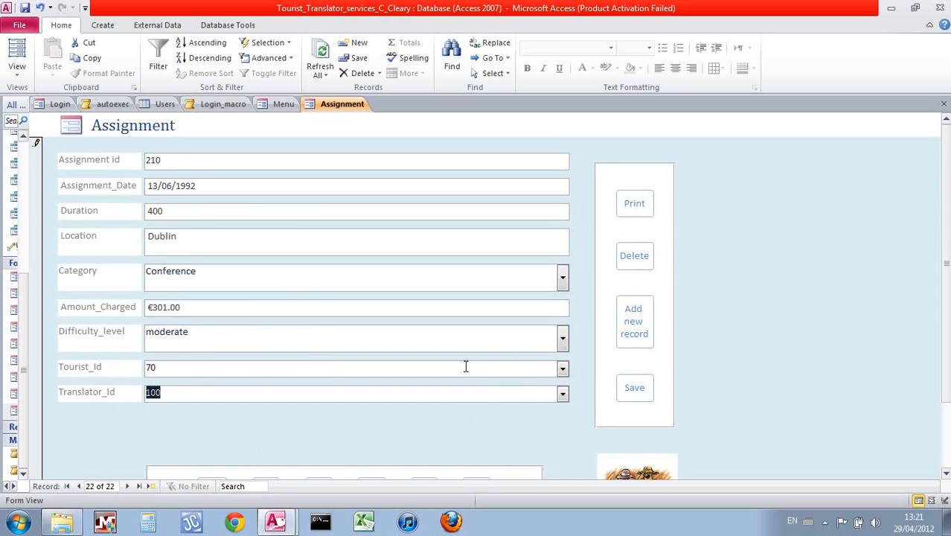
click(563, 368)
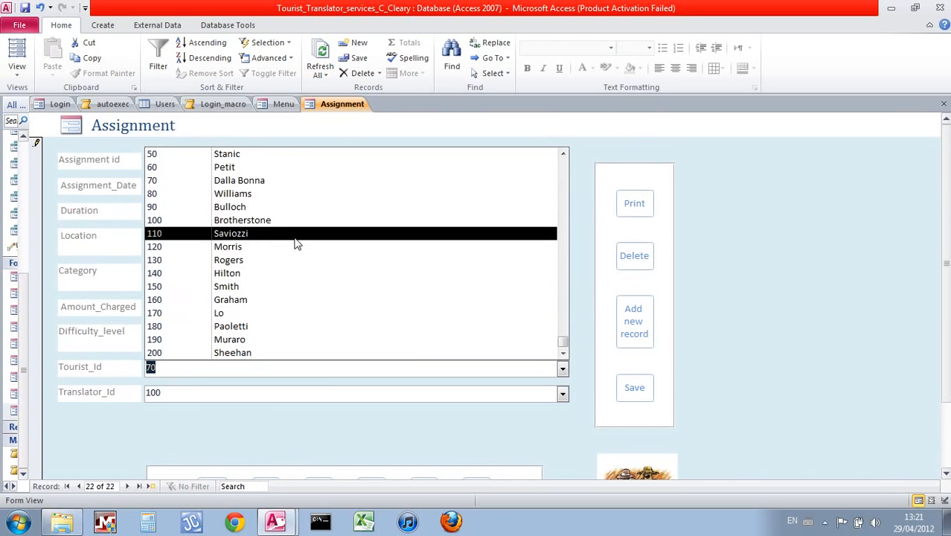
click(281, 438)
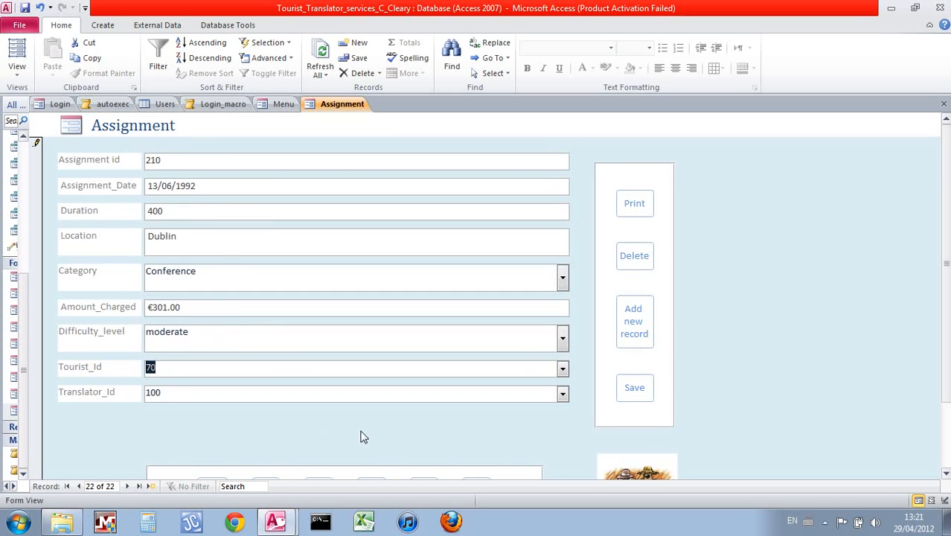
click(637, 387)
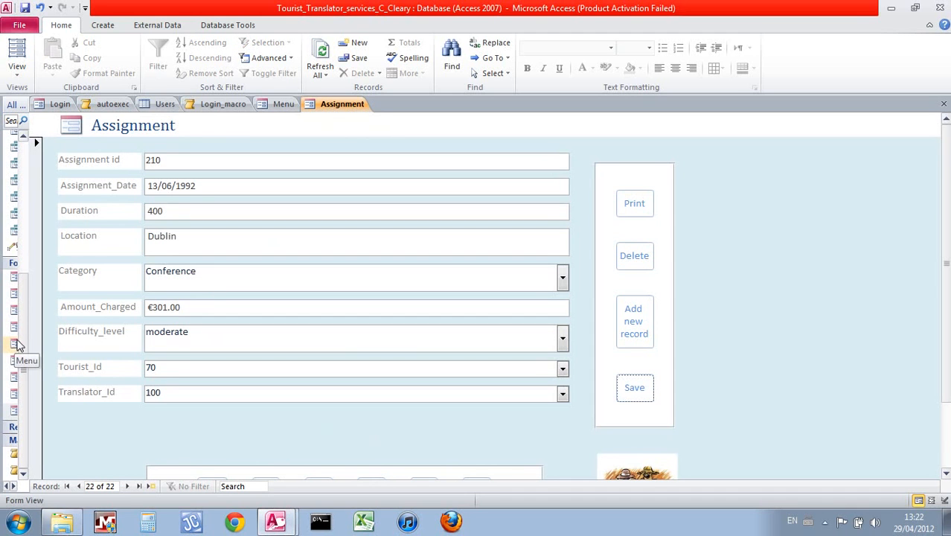
Open the Assignment table in Datasheet View to see the saved record 210
scroll(22, 342, up, 1)
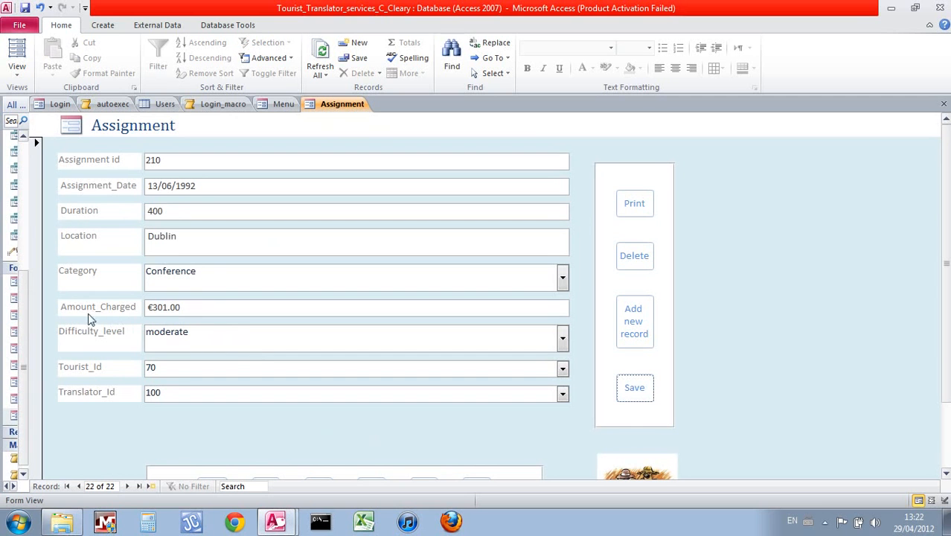
drag(24, 298, 32, 130)
double_click(12, 152)
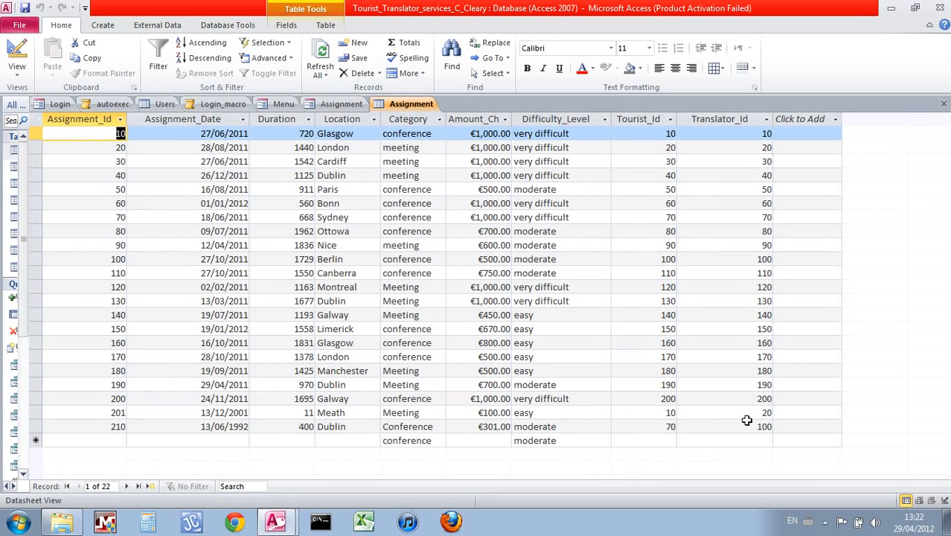
Delete assignment 210, refresh the table with F5 to show 21 records, and return to the form
click(341, 104)
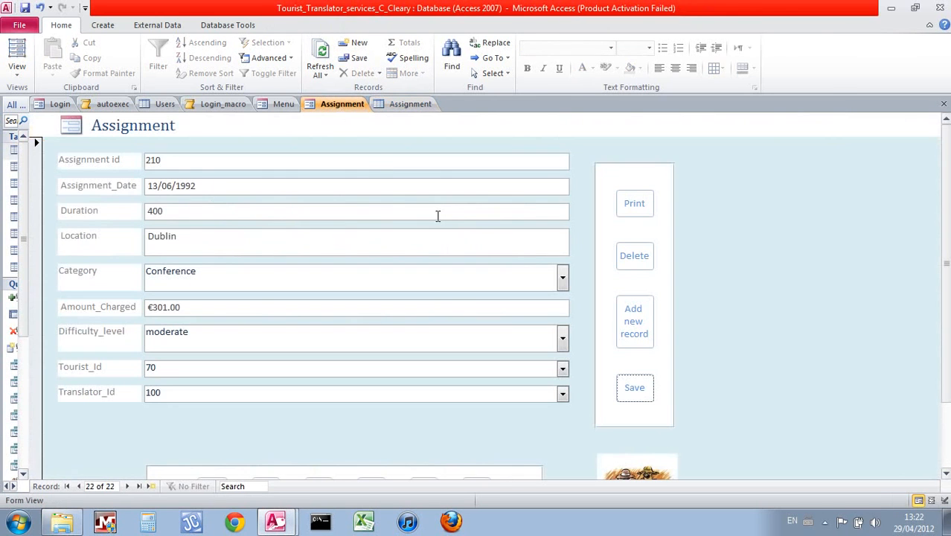
click(643, 260)
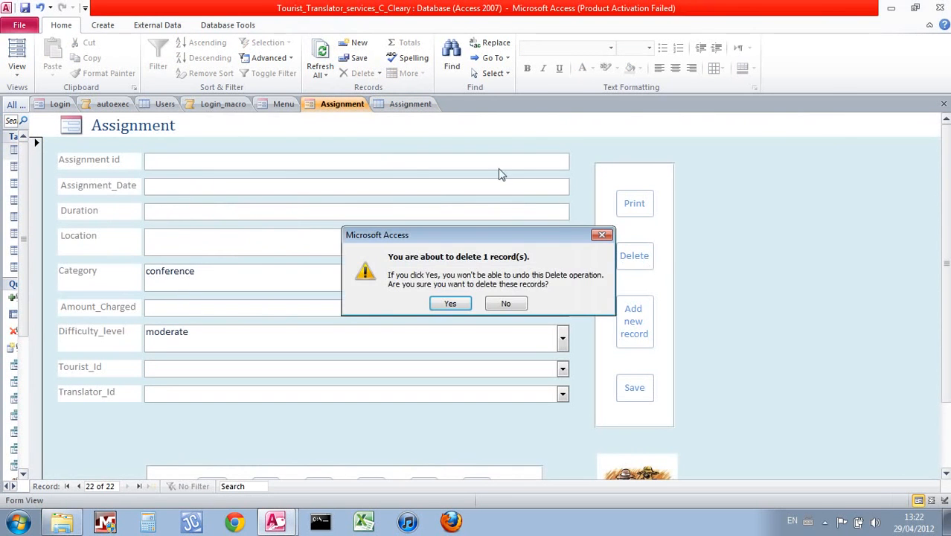
click(442, 308)
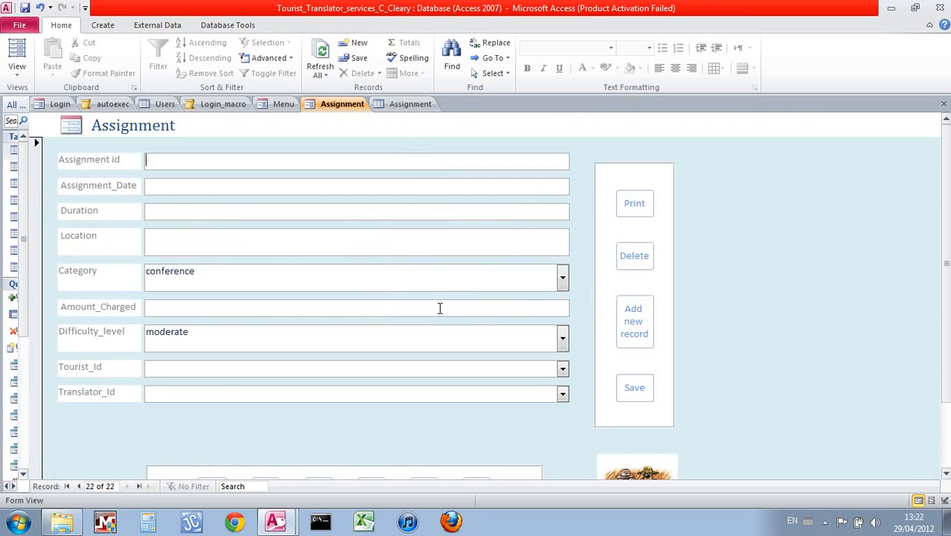
click(409, 108)
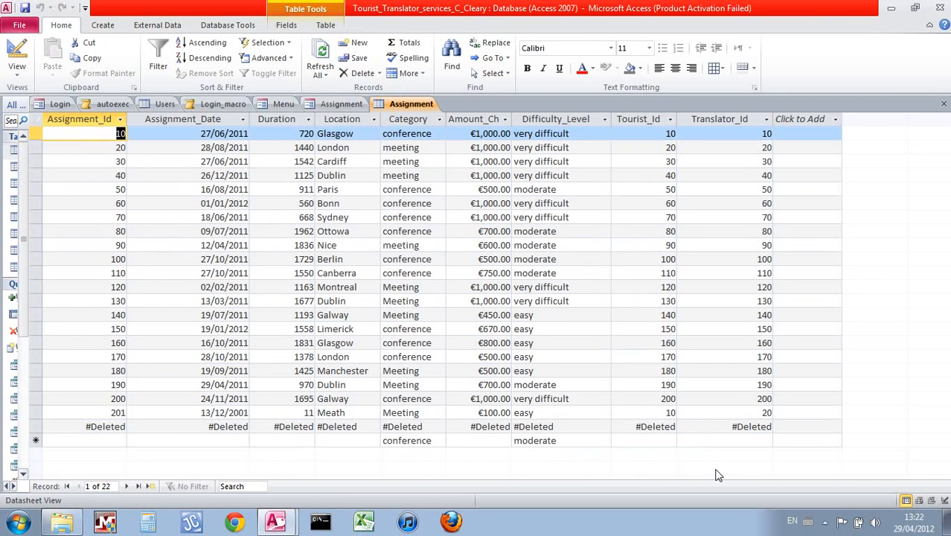
key(F5)
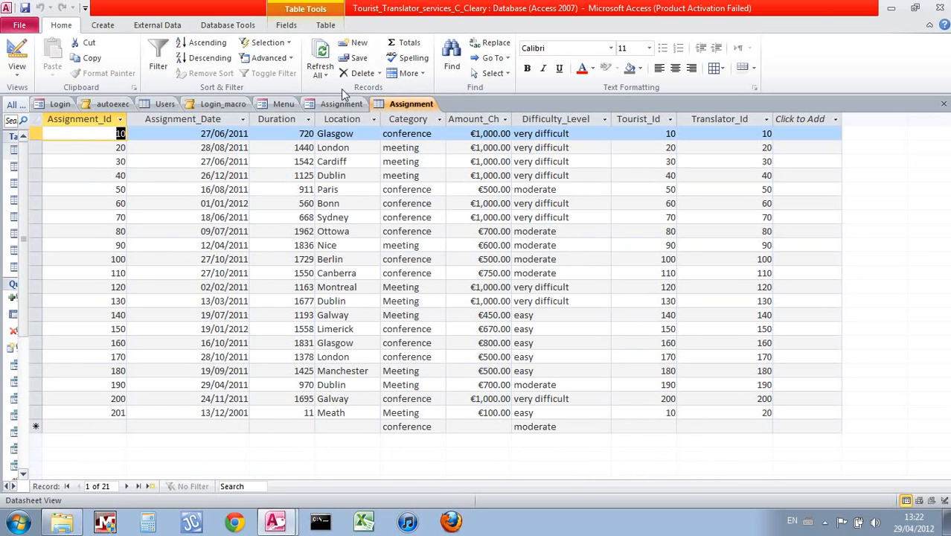
click(329, 107)
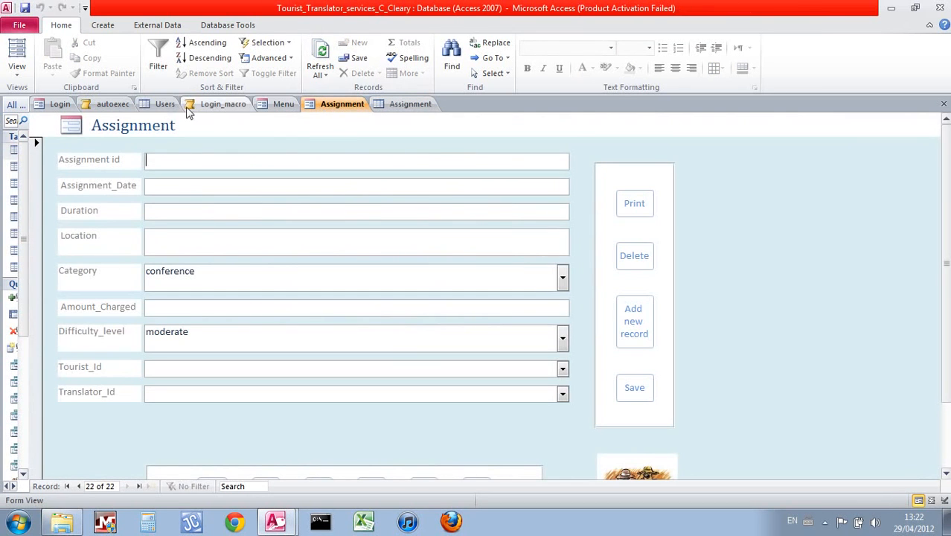
Try opening the Users form from the Menu's Admin only tab with a wrong password, dismissing the error
click(266, 105)
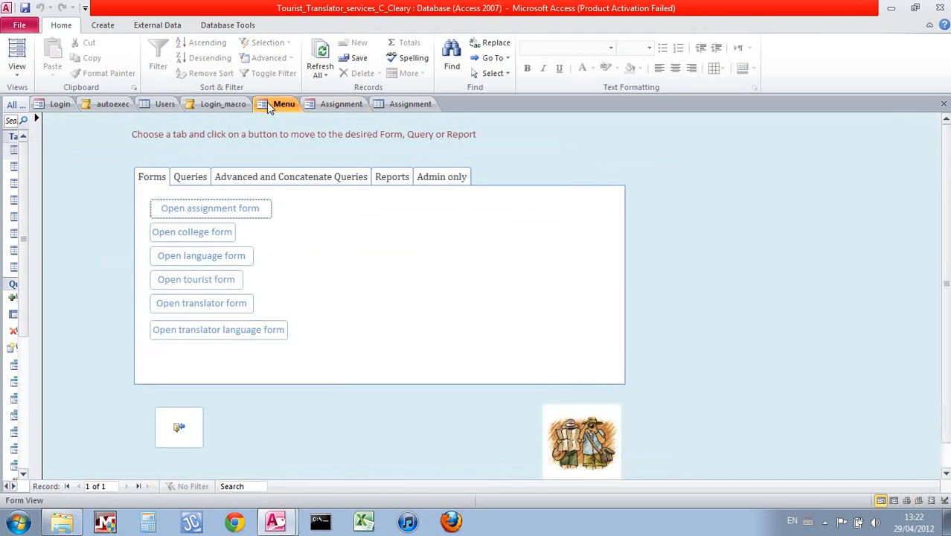
click(461, 181)
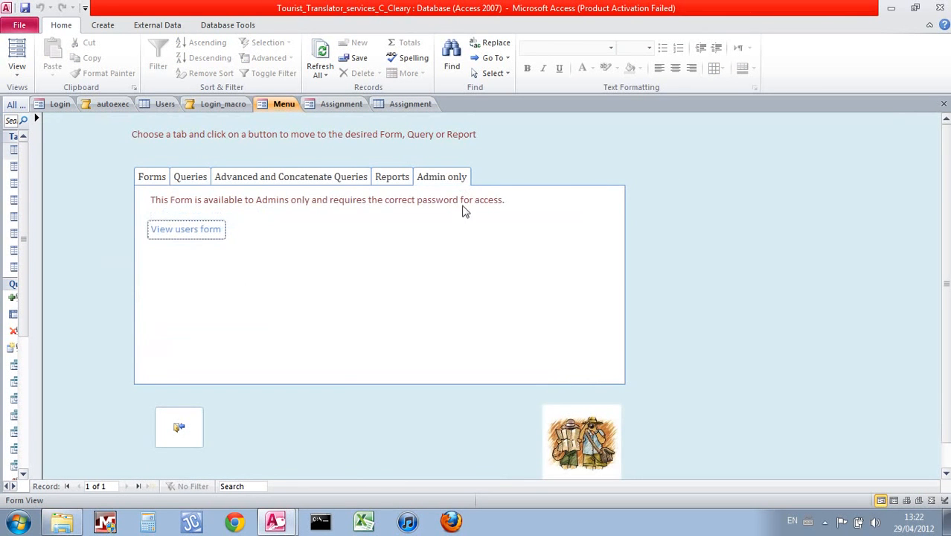
click(218, 231)
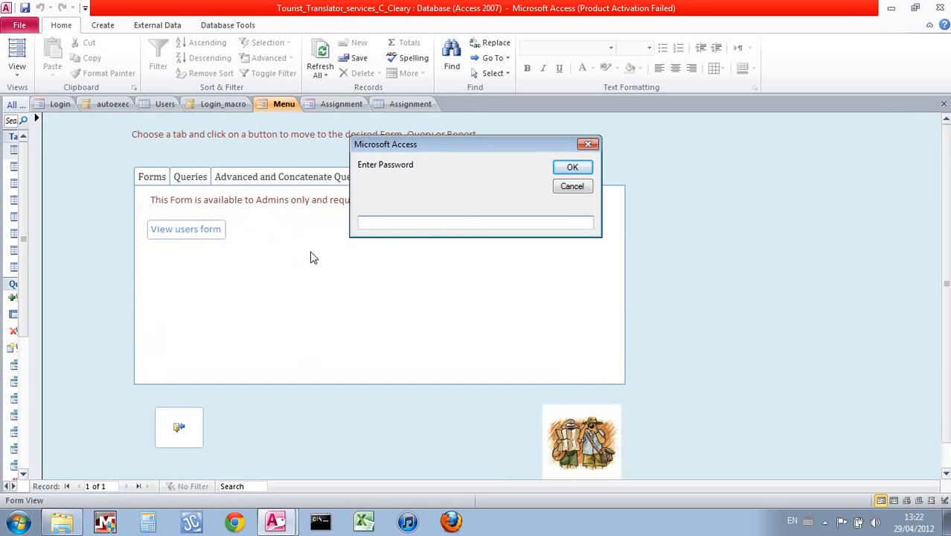
text(eee)
click(573, 167)
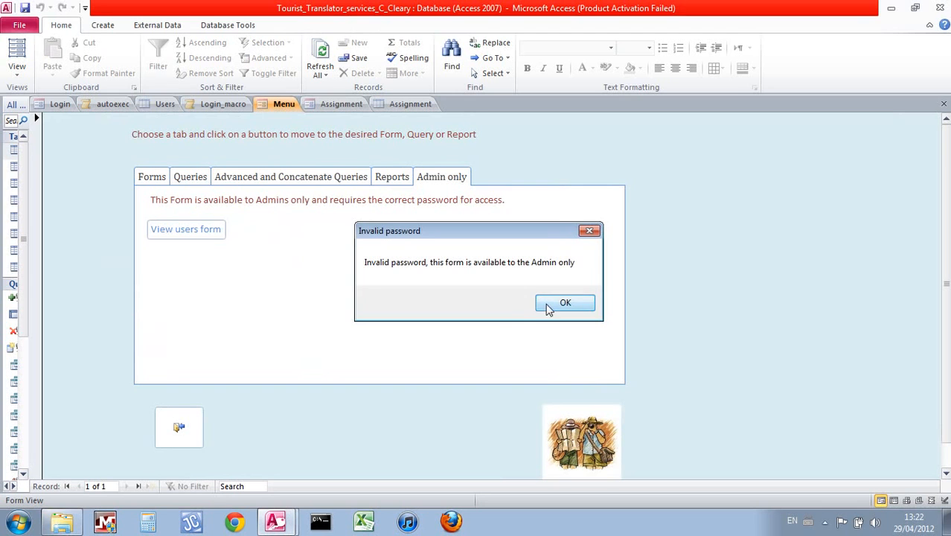
click(548, 307)
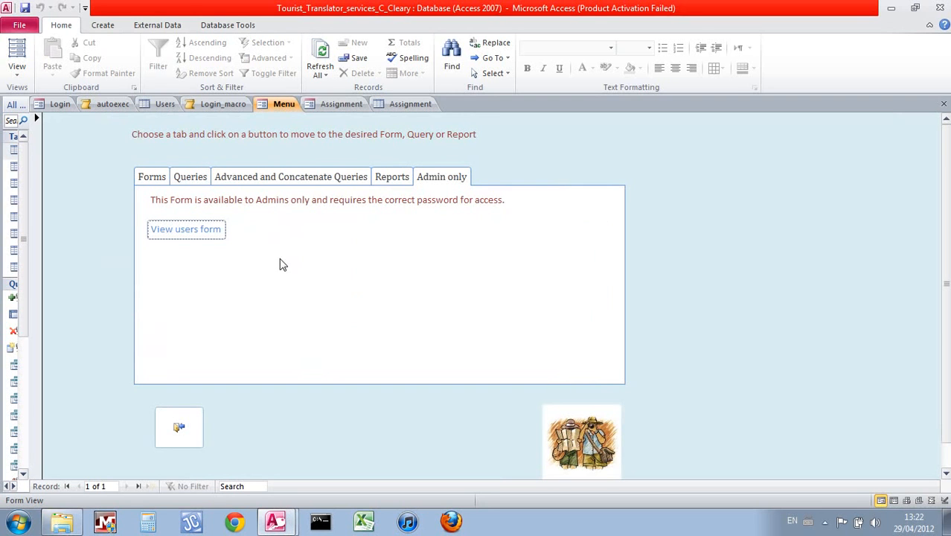
Open the Users form with the correct admin password, then return to the Menu form
click(223, 234)
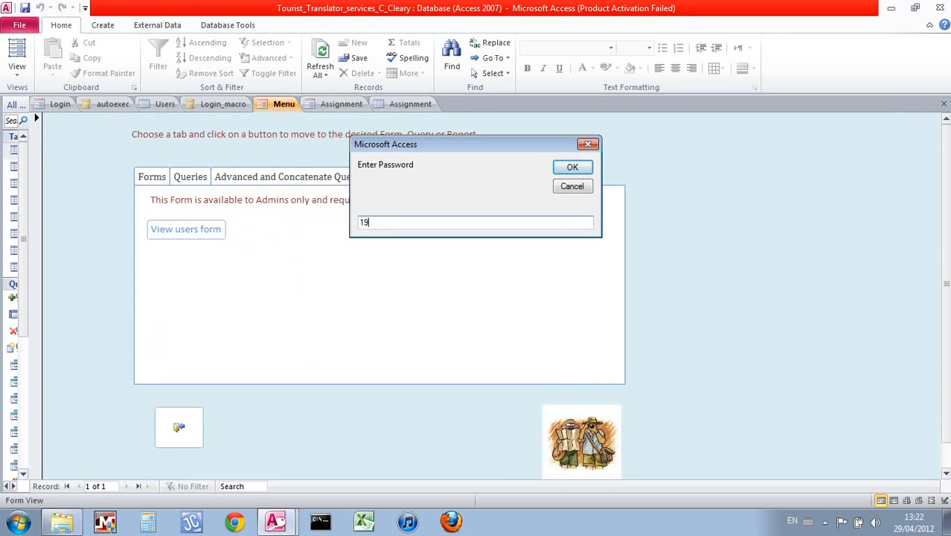
click(572, 167)
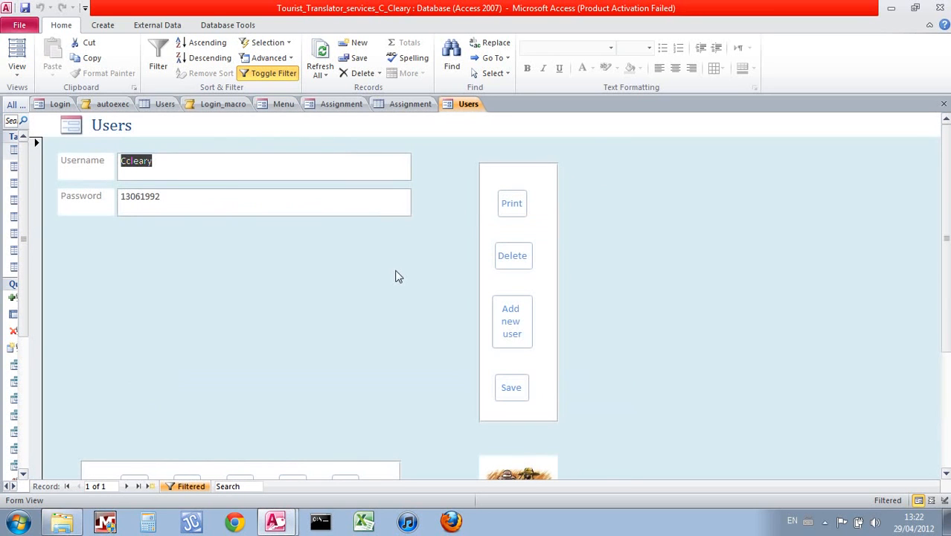
click(279, 109)
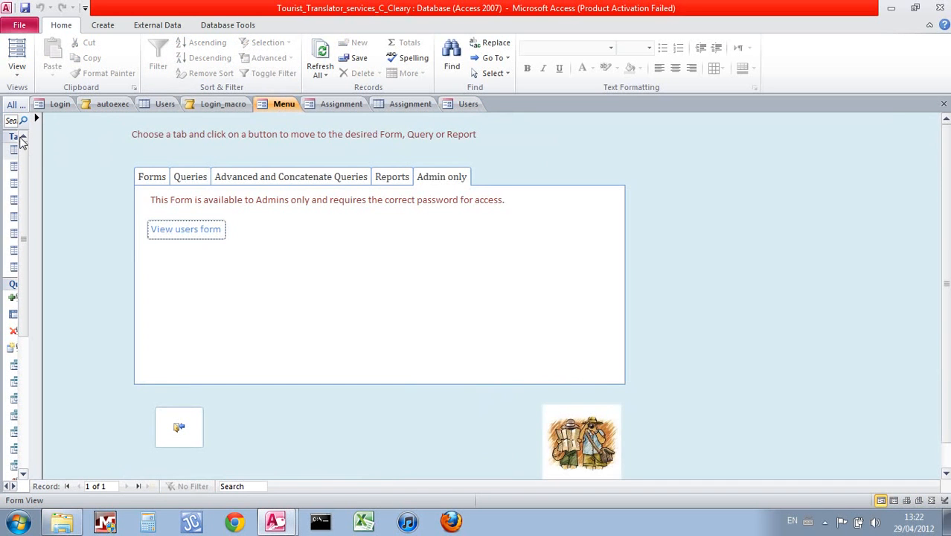
In Menu Design View, read the View users form button's On Click VBA code, then close it
click(17, 68)
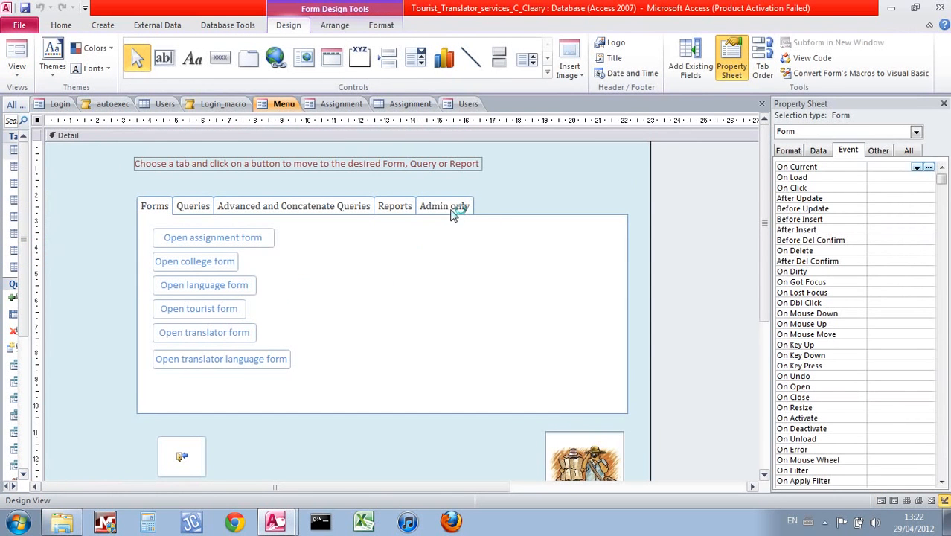
click(451, 212)
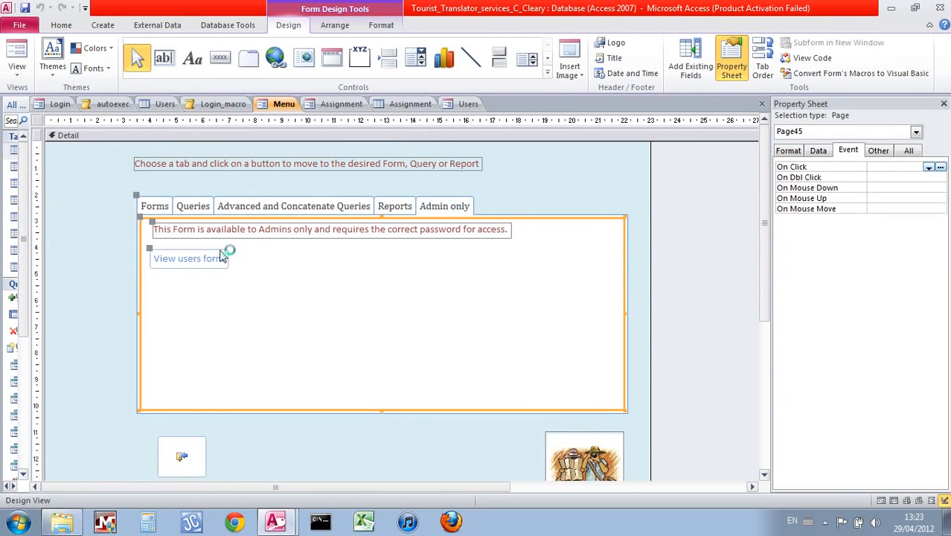
click(221, 256)
right_click(221, 256)
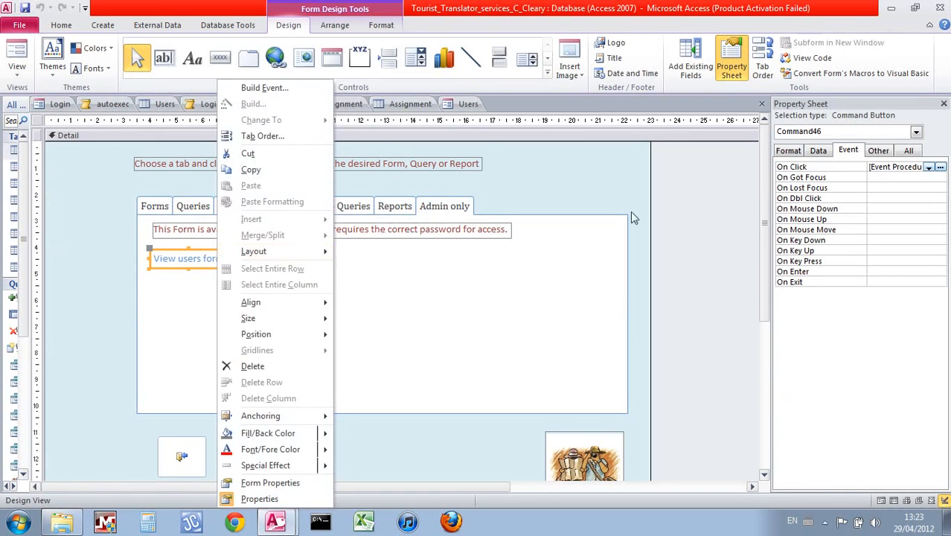
click(941, 167)
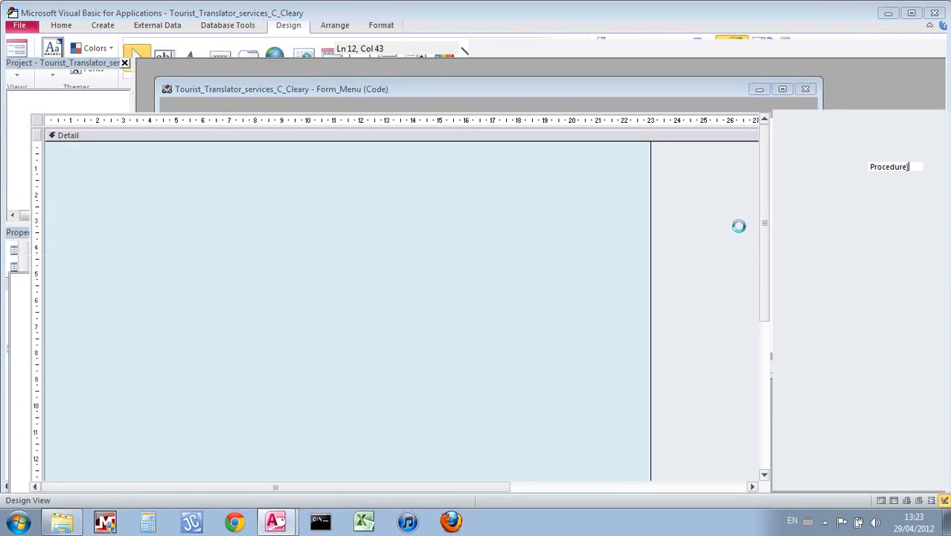
drag(807, 248, 810, 274)
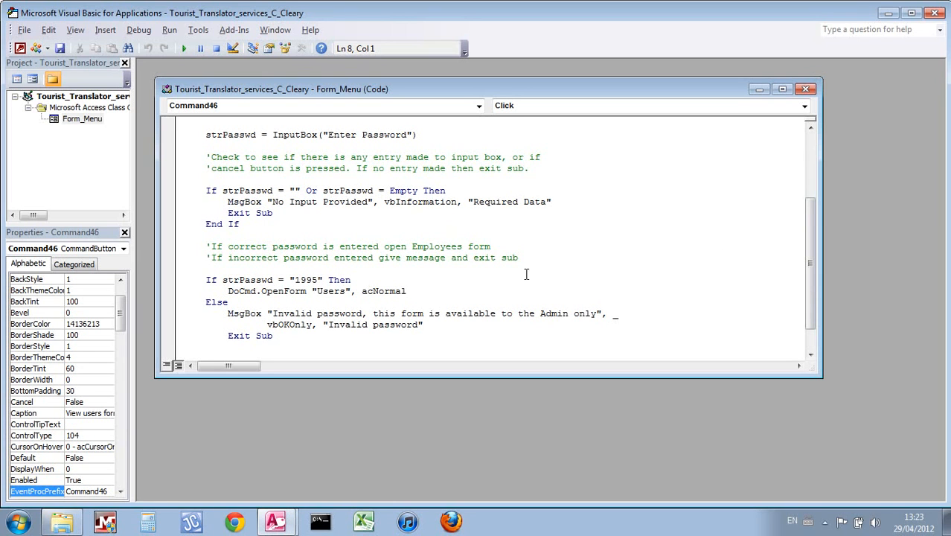
click(805, 88)
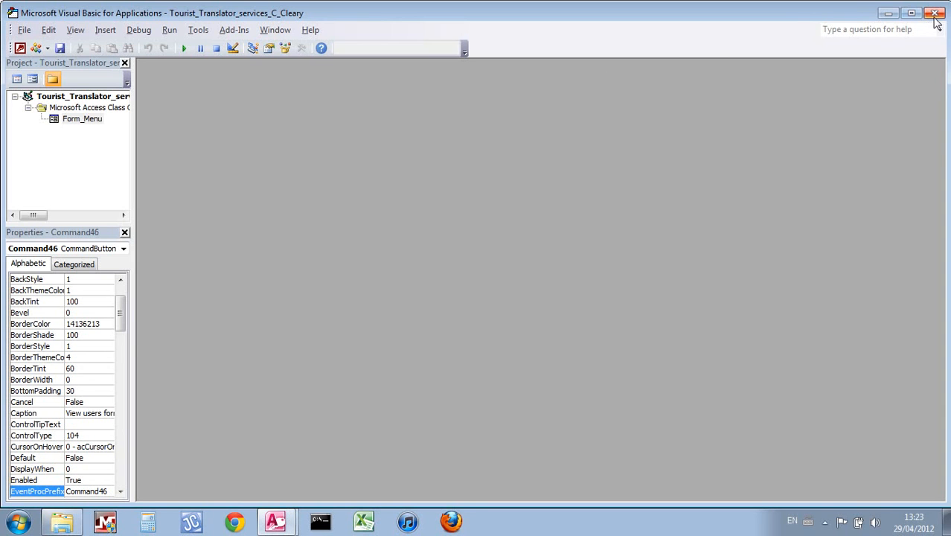
click(18, 49)
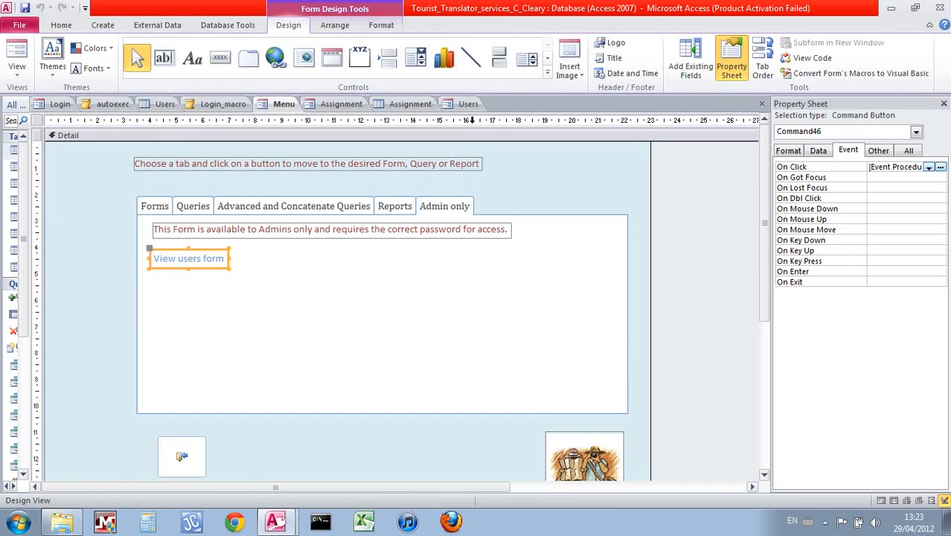
Save a new user with a username and password in the Users form; the Users table lists four accounts
click(468, 104)
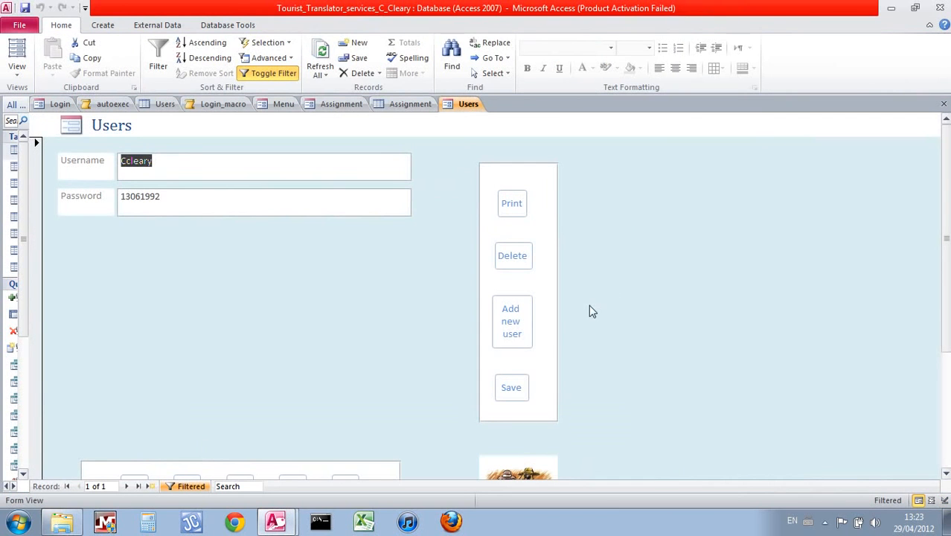
scroll(819, 305, down, 2)
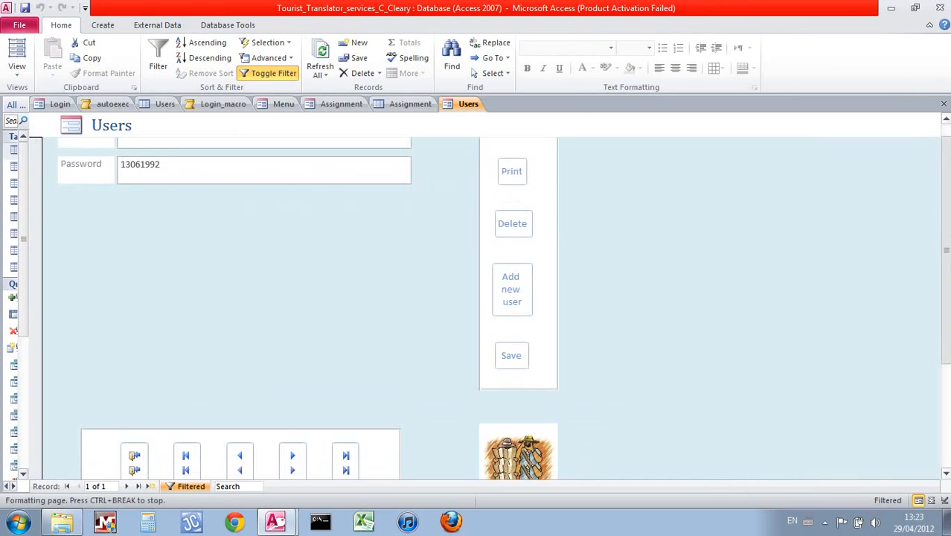
scroll(819, 305, up, 2)
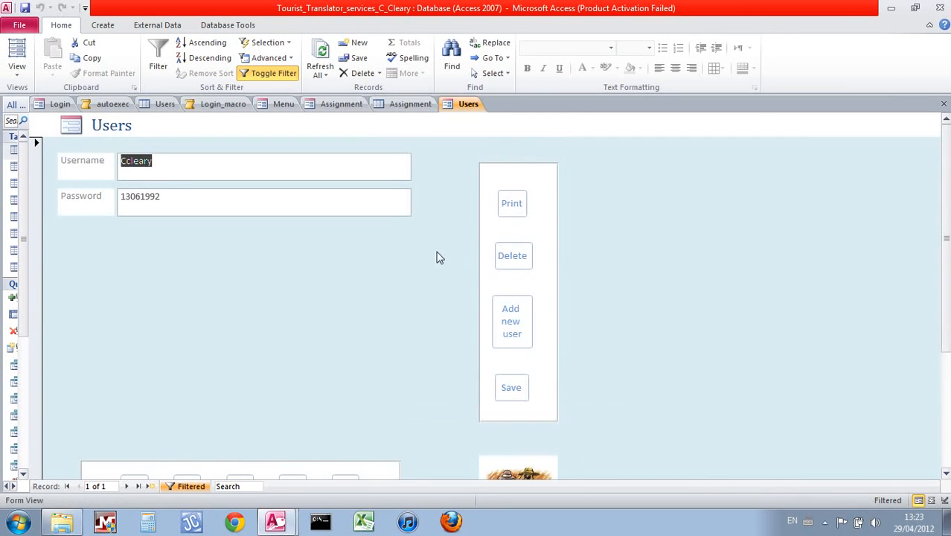
scroll(819, 305, down, 4)
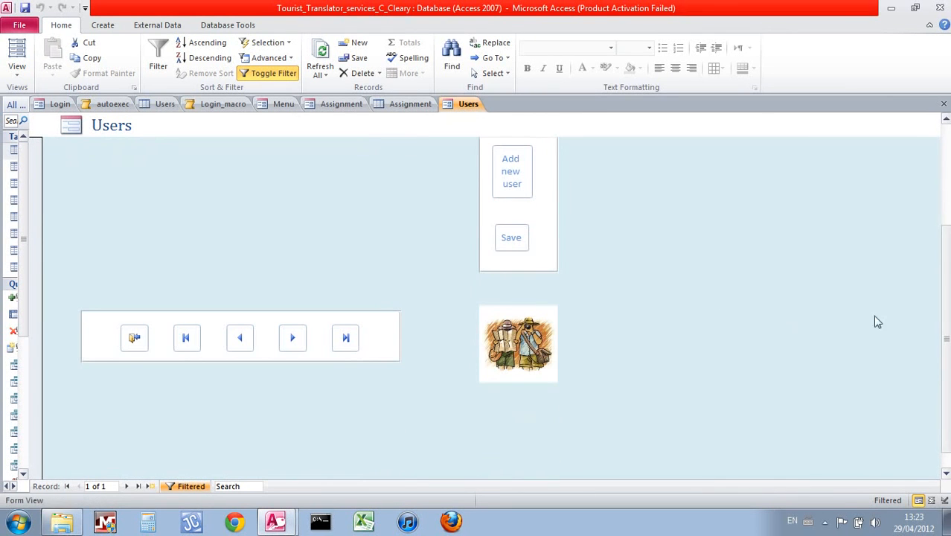
scroll(883, 225, up, 4)
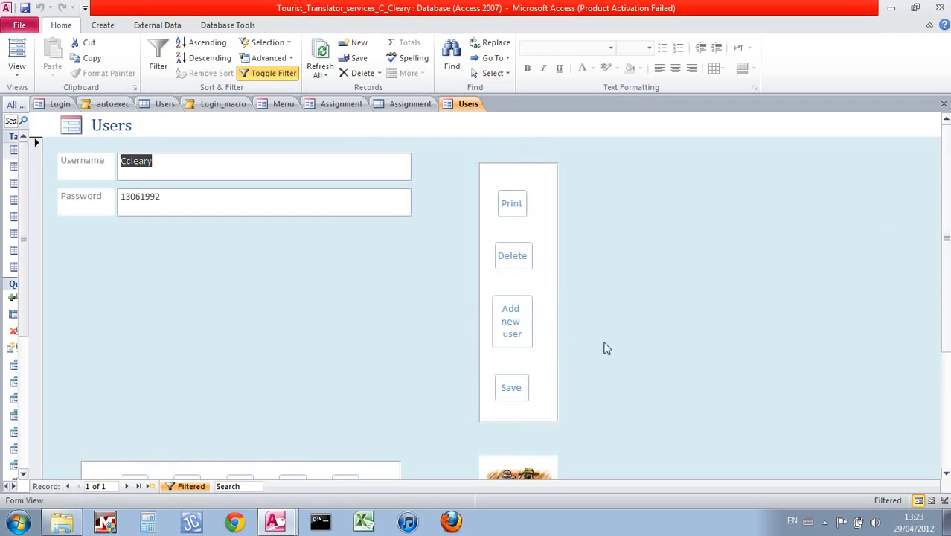
click(512, 335)
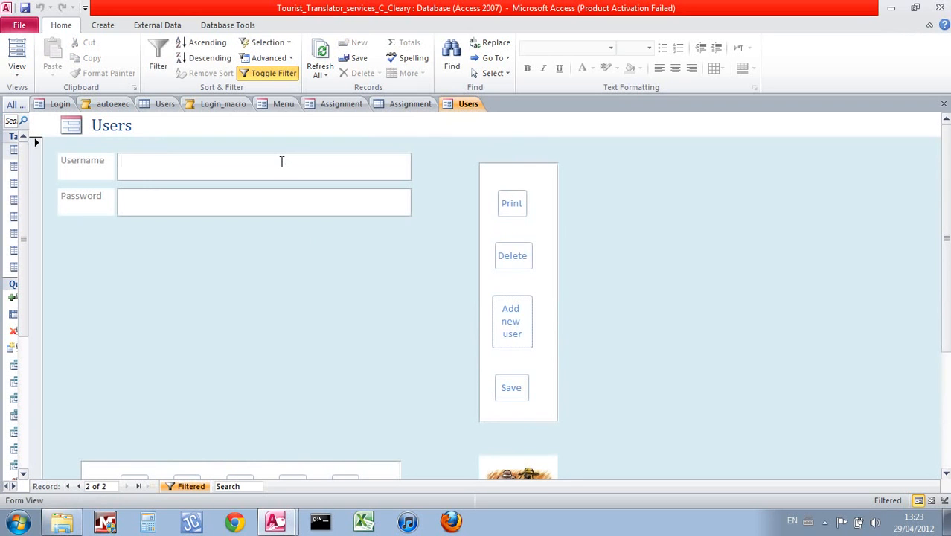
text(xcleary)
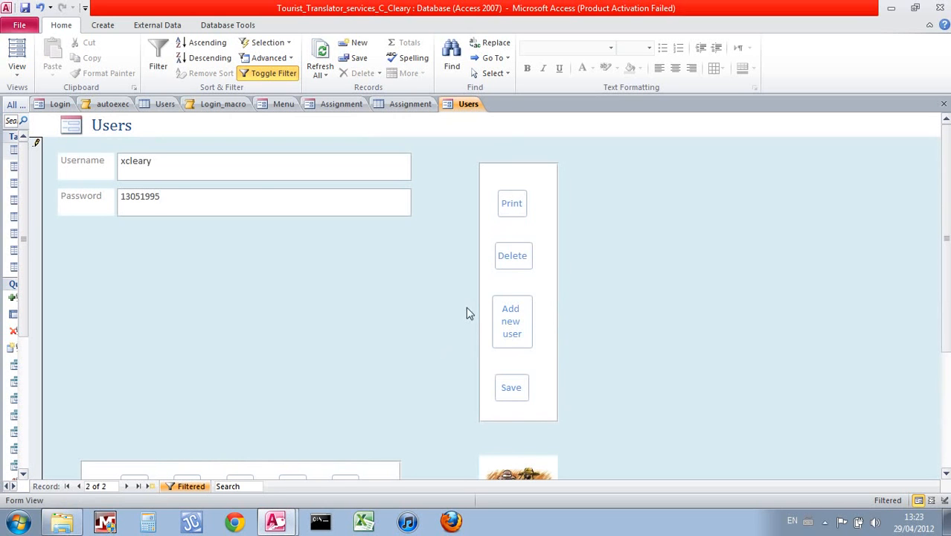
click(508, 387)
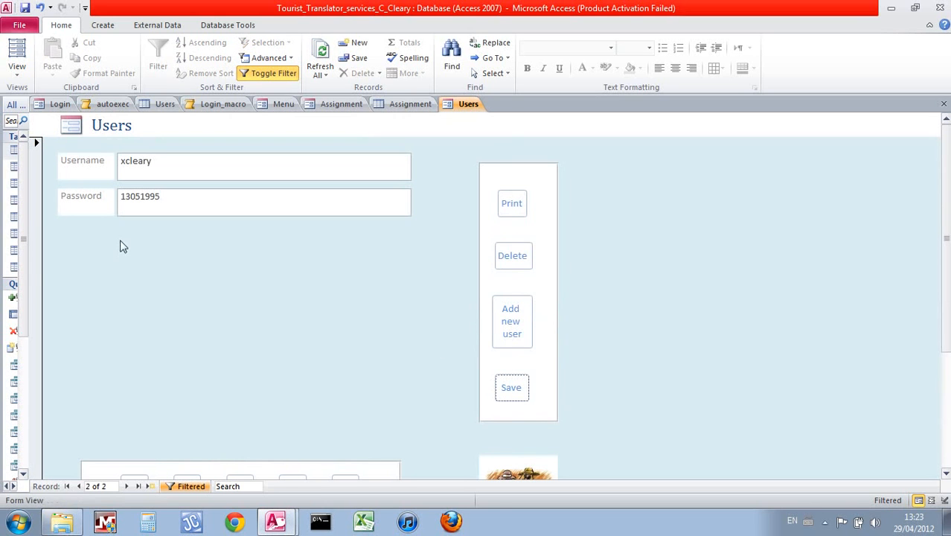
click(166, 105)
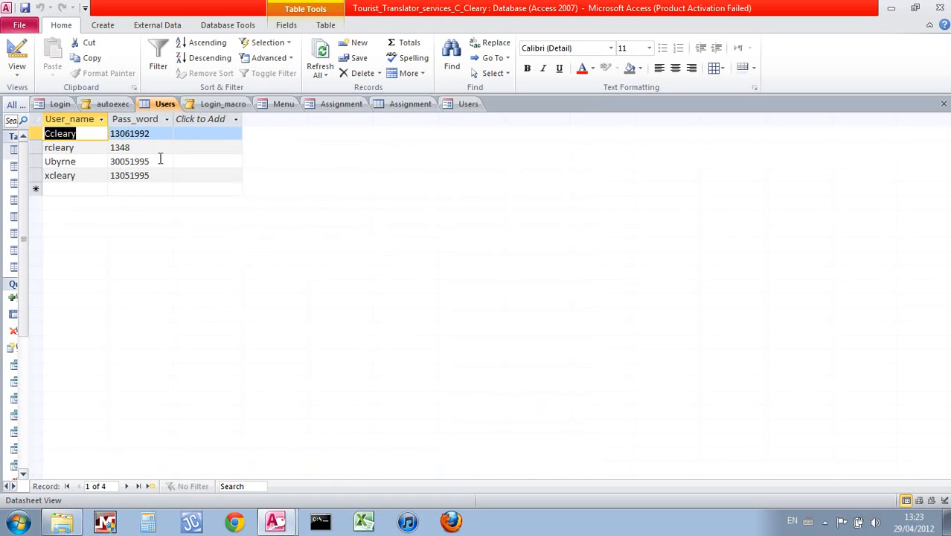
On the Login form, replace the username with the new user's username and clear the old password
click(59, 104)
click(195, 197)
key(BackSpace)
key(BackSpace)
key(BackSpace)
key(BackSpace)
key(BackSpace)
key(BackSpace)
key(BackSpace)
text(xcleary)
key(BackSpace)
key(BackSpace)
key(BackSpace)
key(BackSpace)
key(BackSpace)
key(BackSpace)
key(BackSpace)
key(BackSpace)
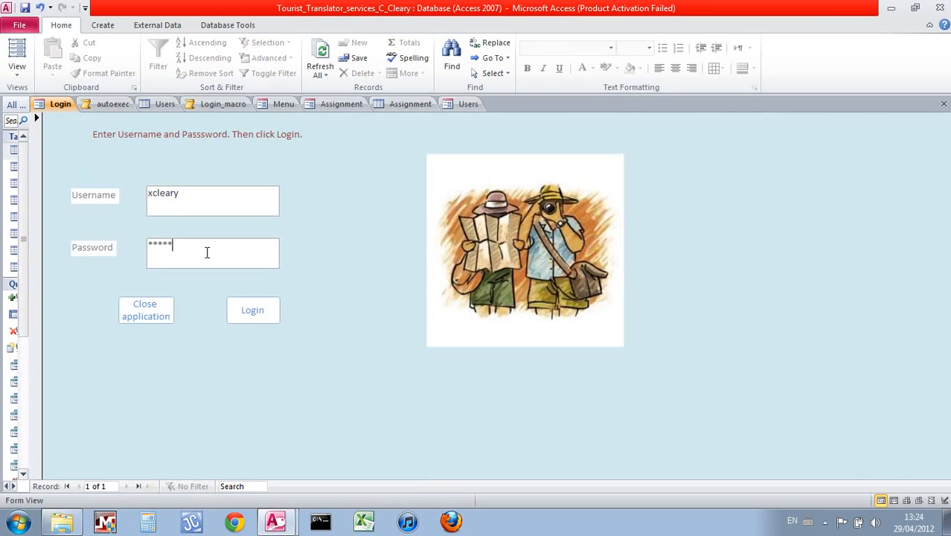
Check the Users table, log in with the new account, and confirm the Menu form opens
click(153, 105)
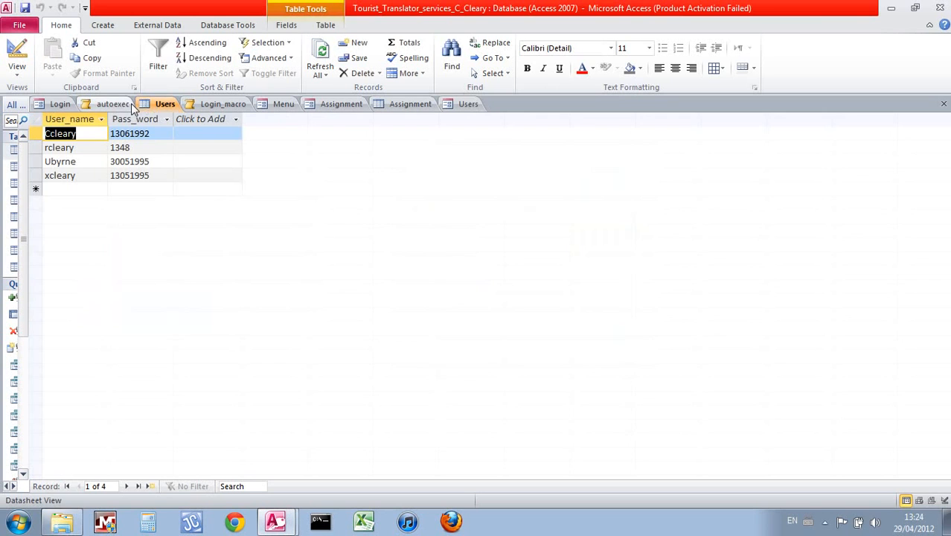
click(60, 105)
click(242, 309)
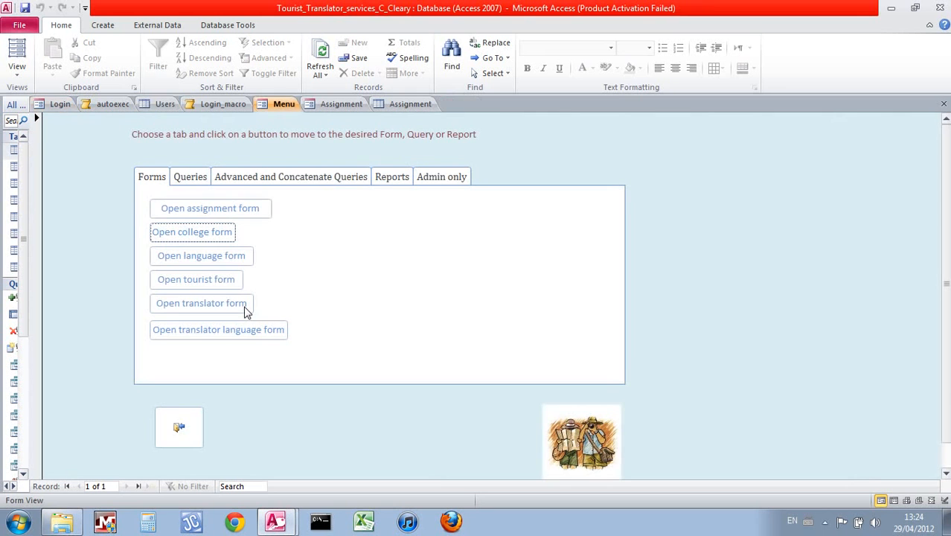
click(165, 104)
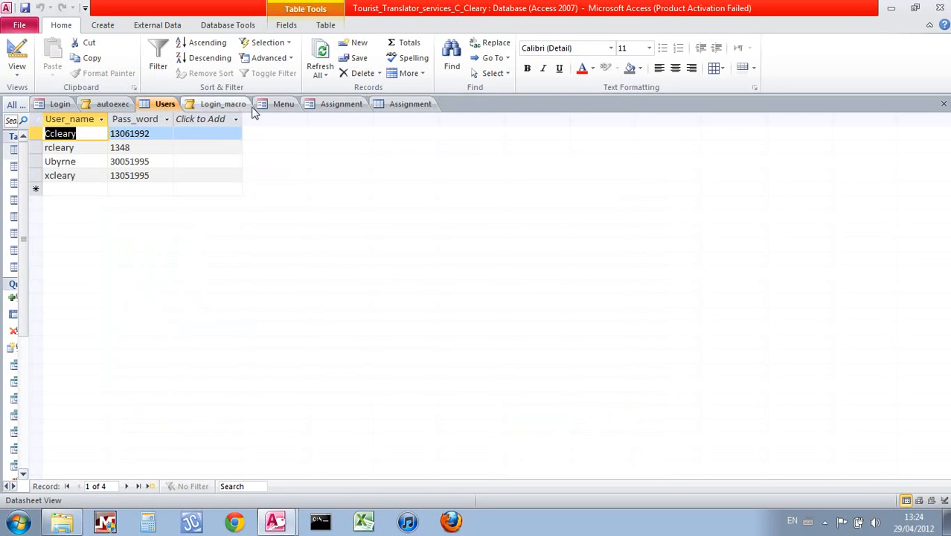
click(277, 104)
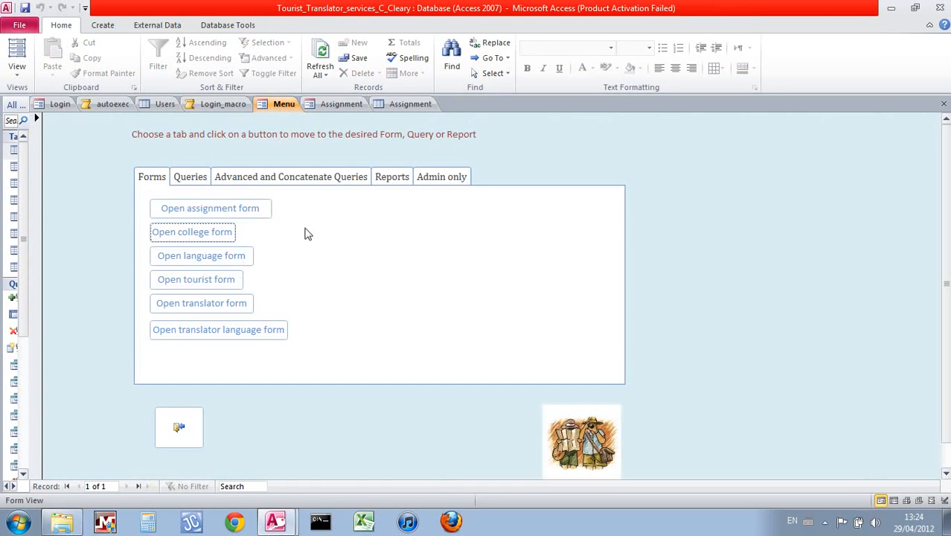
Open the Users form from the Admin only page using the admin password, then delete the new user's record
click(470, 179)
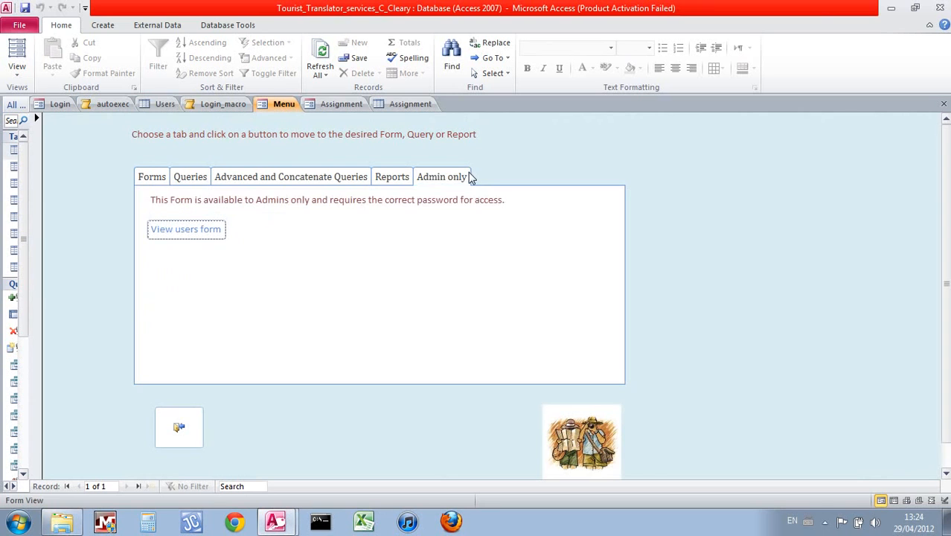
click(182, 233)
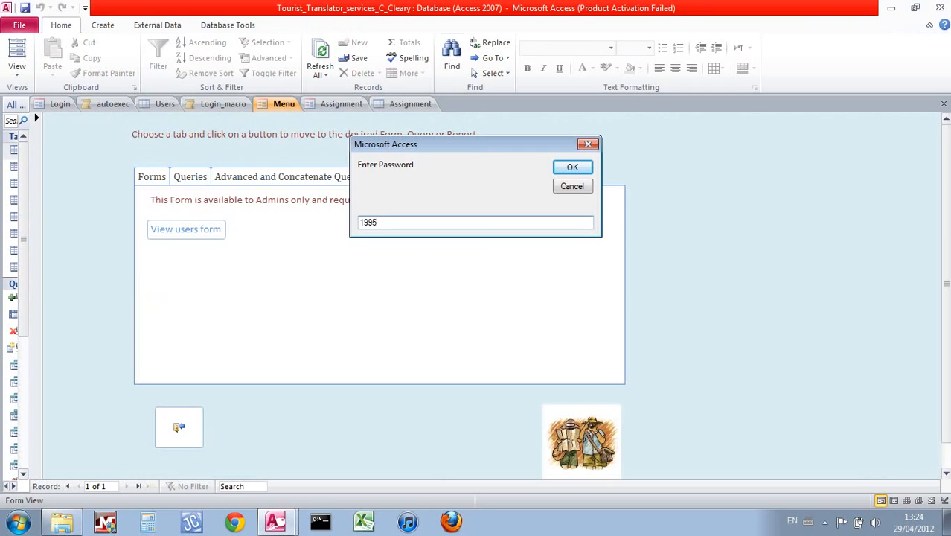
click(571, 174)
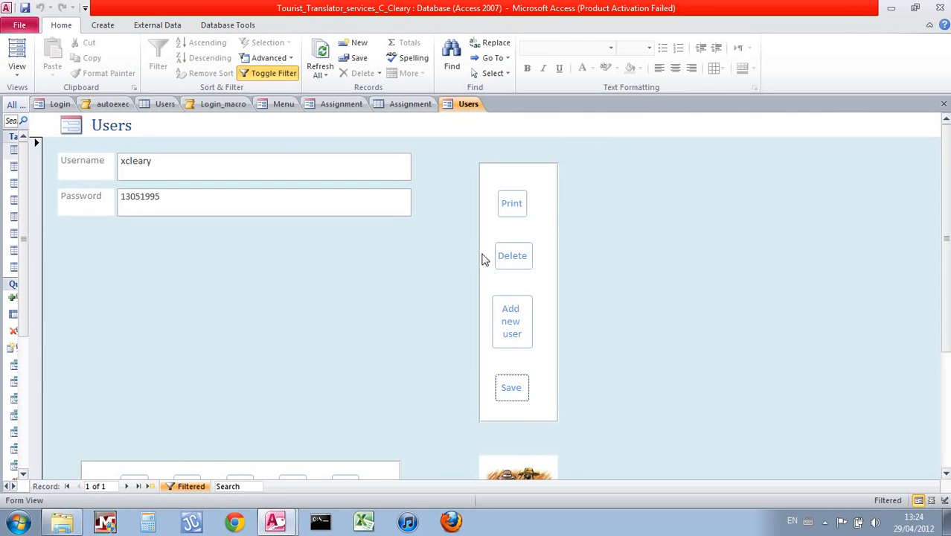
click(506, 259)
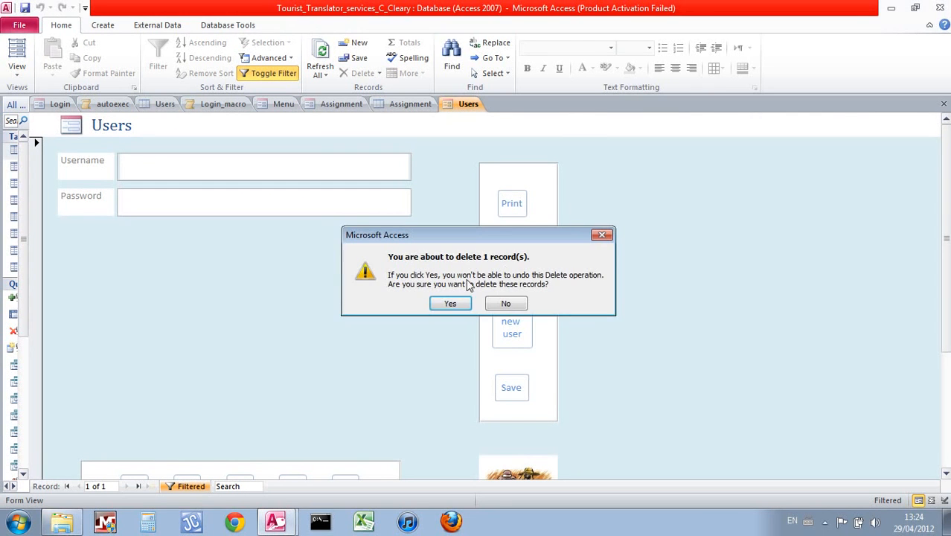